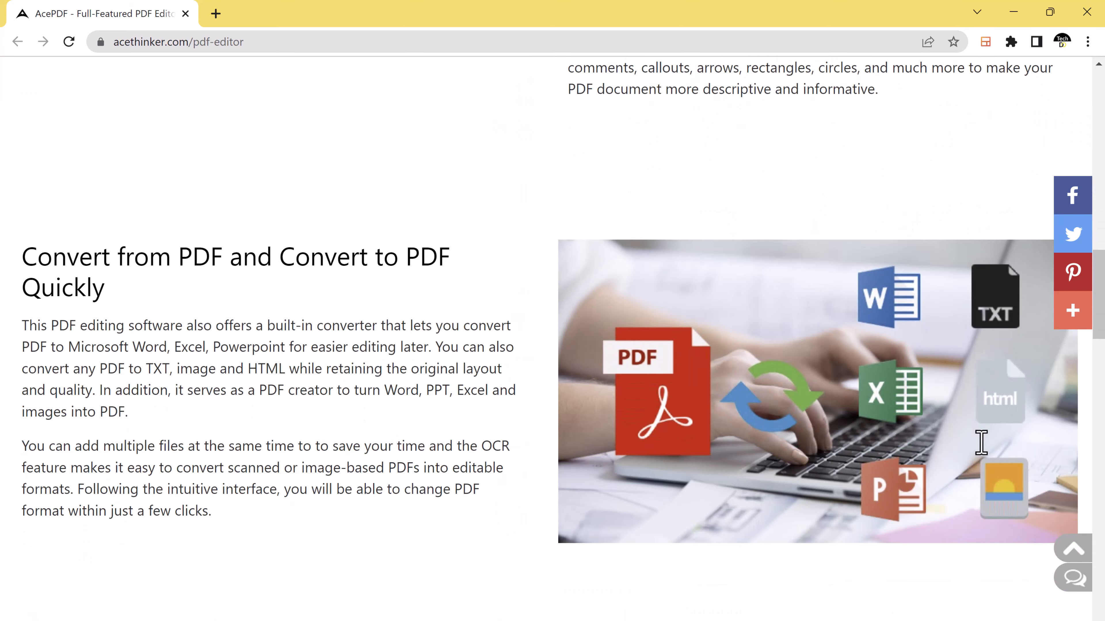
Scroll down through the AcePDF editor product page's feature sections and back up to the top
{"action": "scroll", "coordinate": [981, 443], "scroll_direction": "down", "scroll_amount": 15}
{"action": "scroll", "coordinate": [979, 452], "scroll_direction": "up", "scroll_amount": 5}
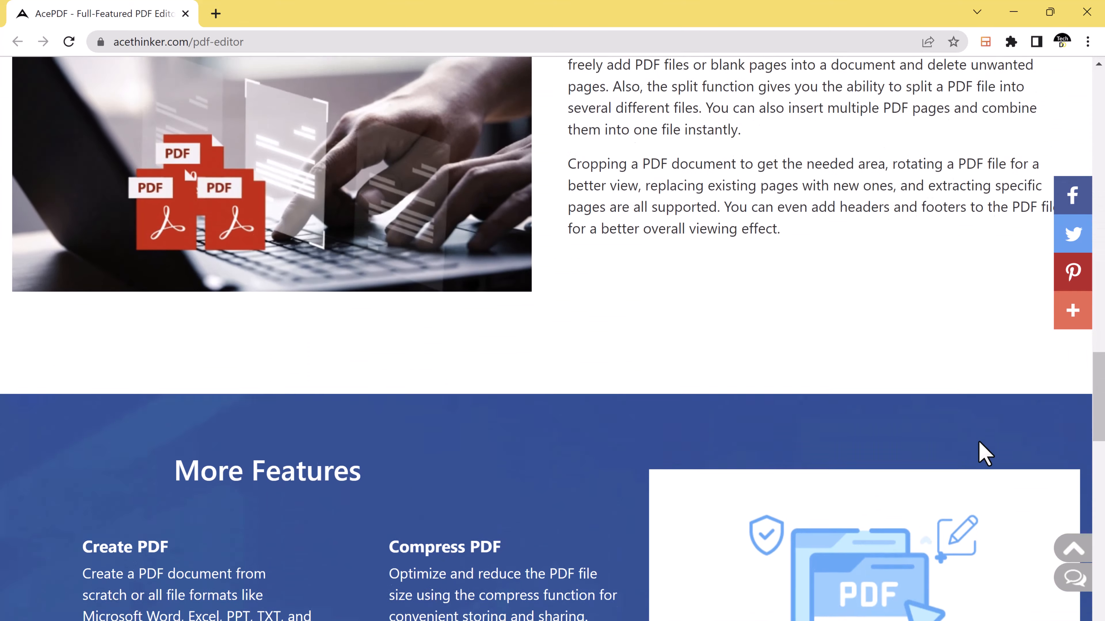
{"action": "scroll", "coordinate": [979, 442], "scroll_direction": "up", "scroll_amount": 20}
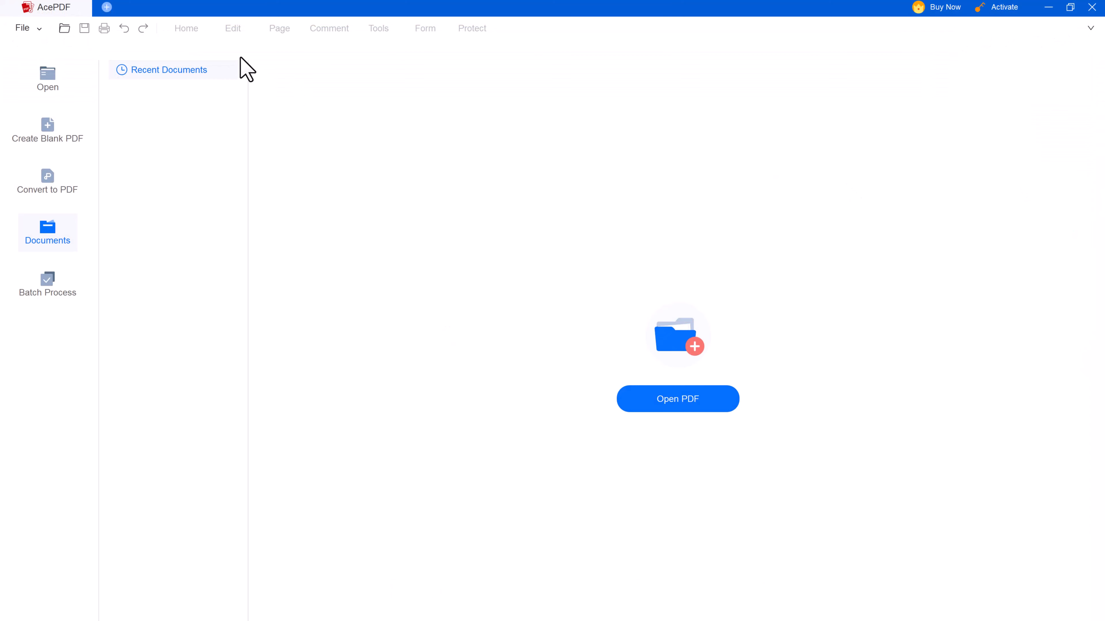
Open Merge PDF.pdf from Downloads and show it in Two Page View
{"action": "left_click", "coordinate": [47, 81]}
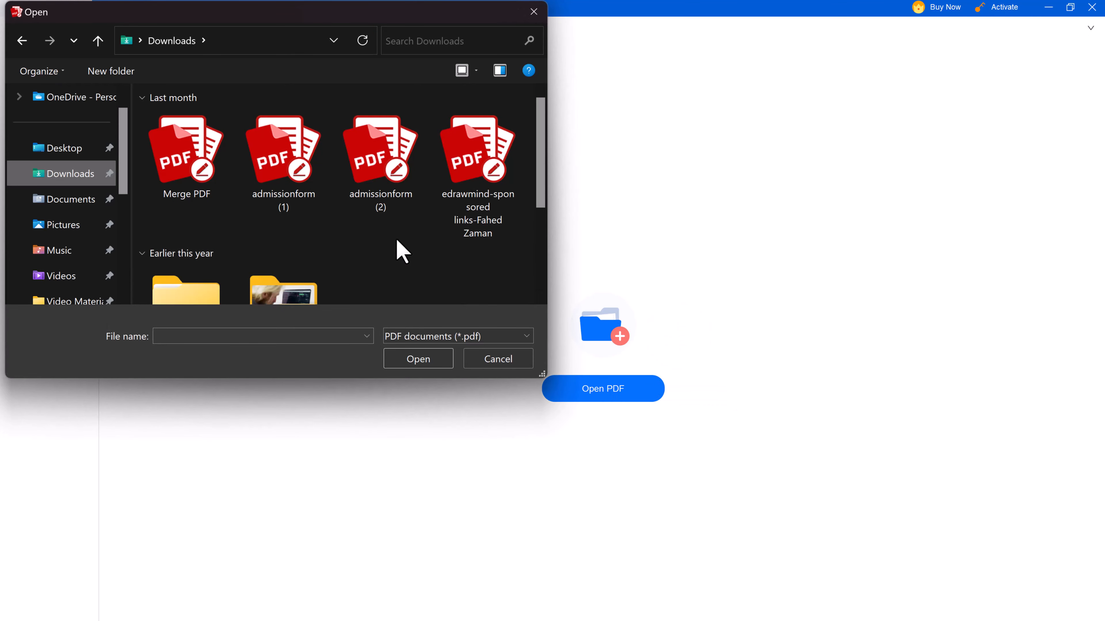
{"action": "double_click", "coordinate": [198, 198]}
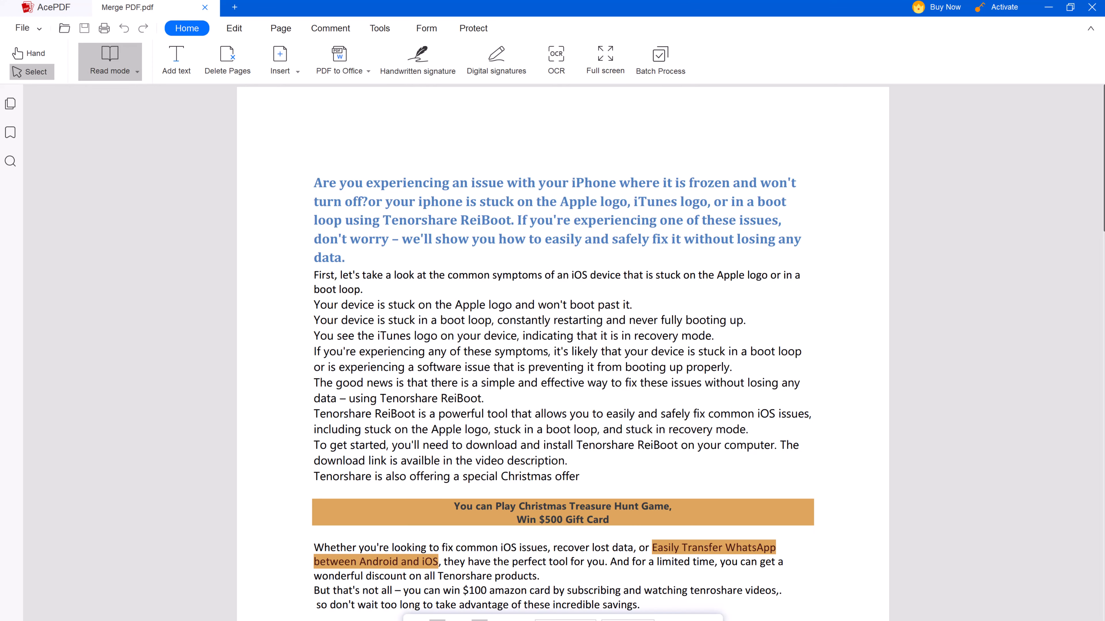
{"action": "left_click", "coordinate": [134, 66]}
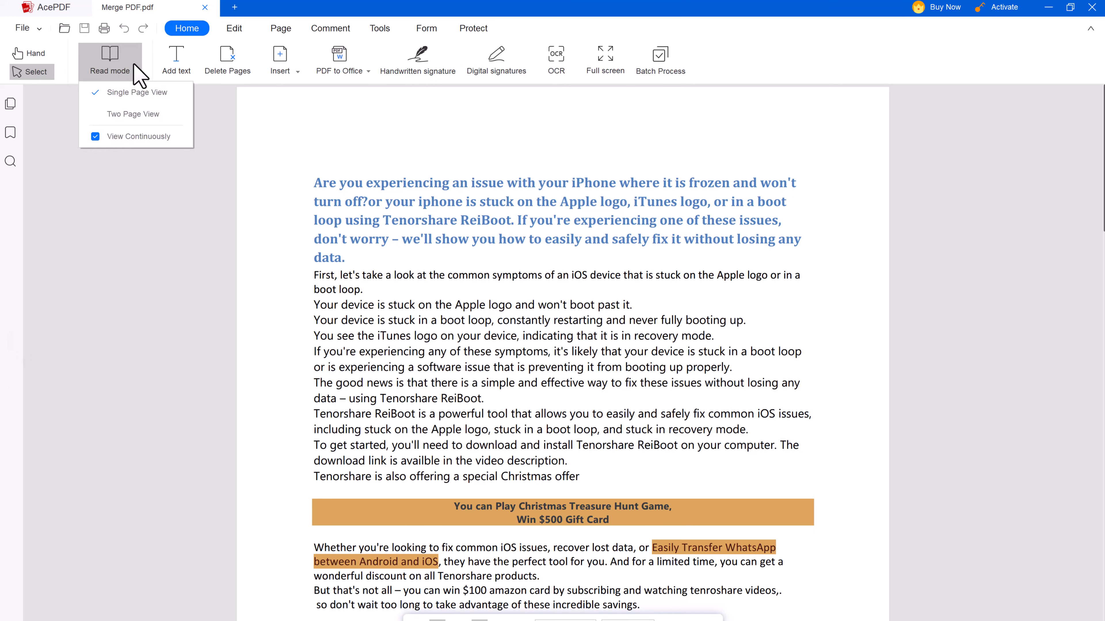
{"action": "left_click", "coordinate": [146, 115]}
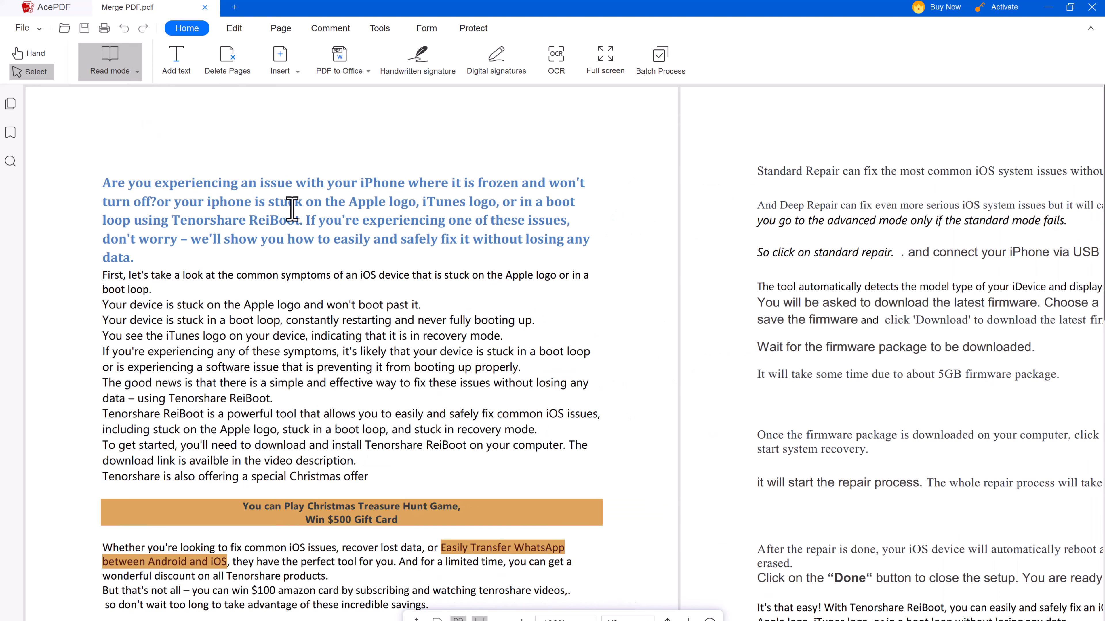
{"action": "scroll", "coordinate": [304, 221], "scroll_direction": "down", "scroll_amount": 5}
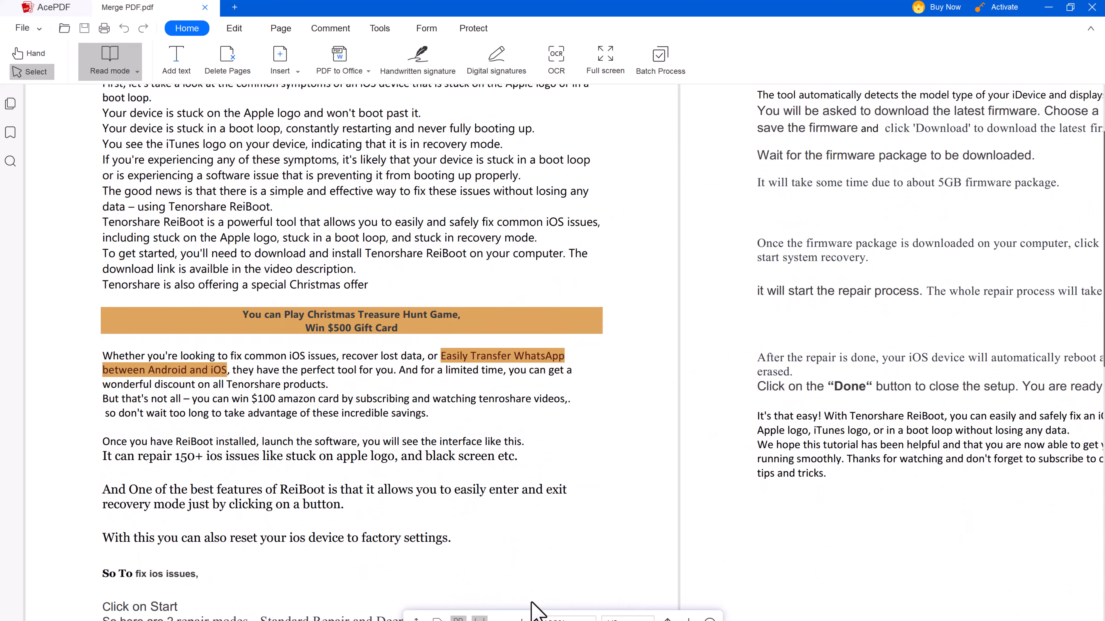
Zoom out three steps, then switch back to Single Page View
{"action": "left_click", "coordinate": [501, 619]}
{"action": "left_click", "coordinate": [500, 619]}
{"action": "left_click", "coordinate": [500, 619]}
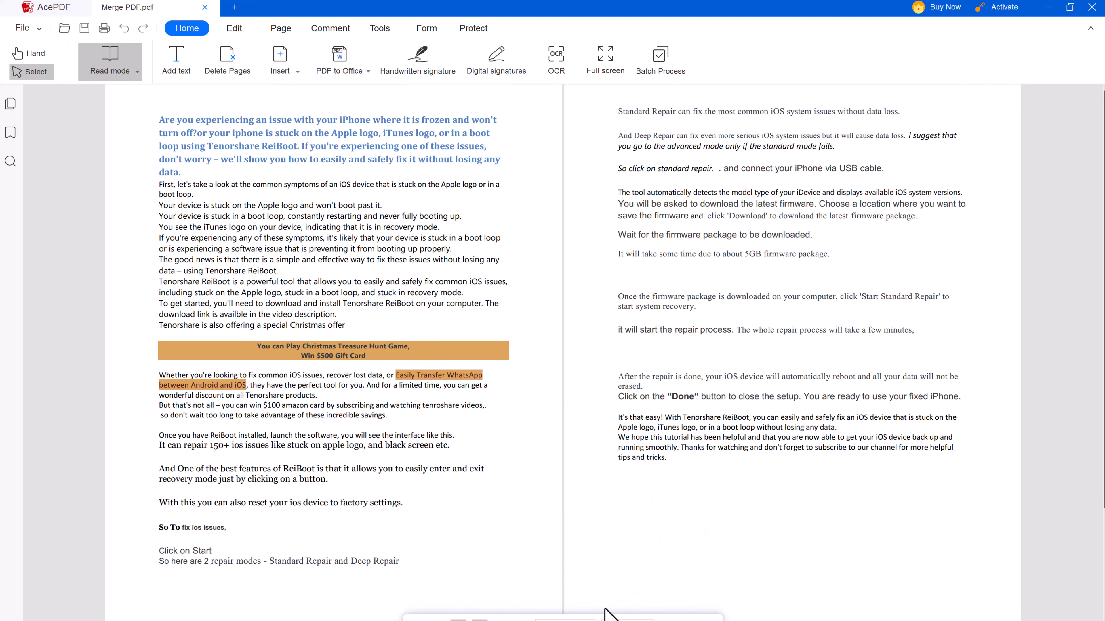
{"action": "left_click", "coordinate": [140, 58]}
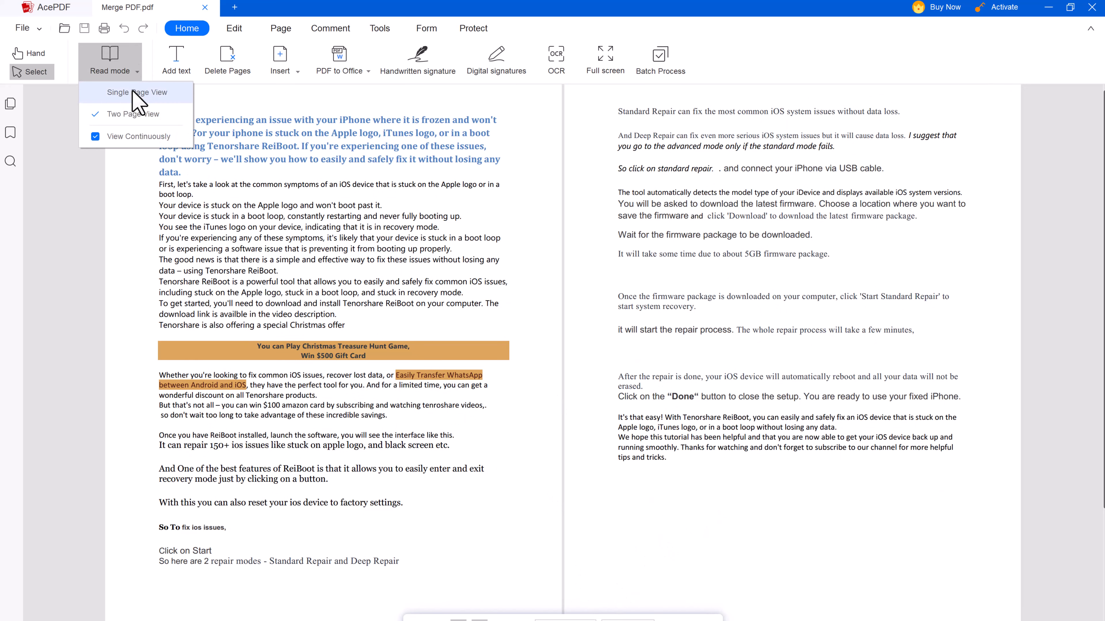
{"action": "left_click", "coordinate": [137, 94]}
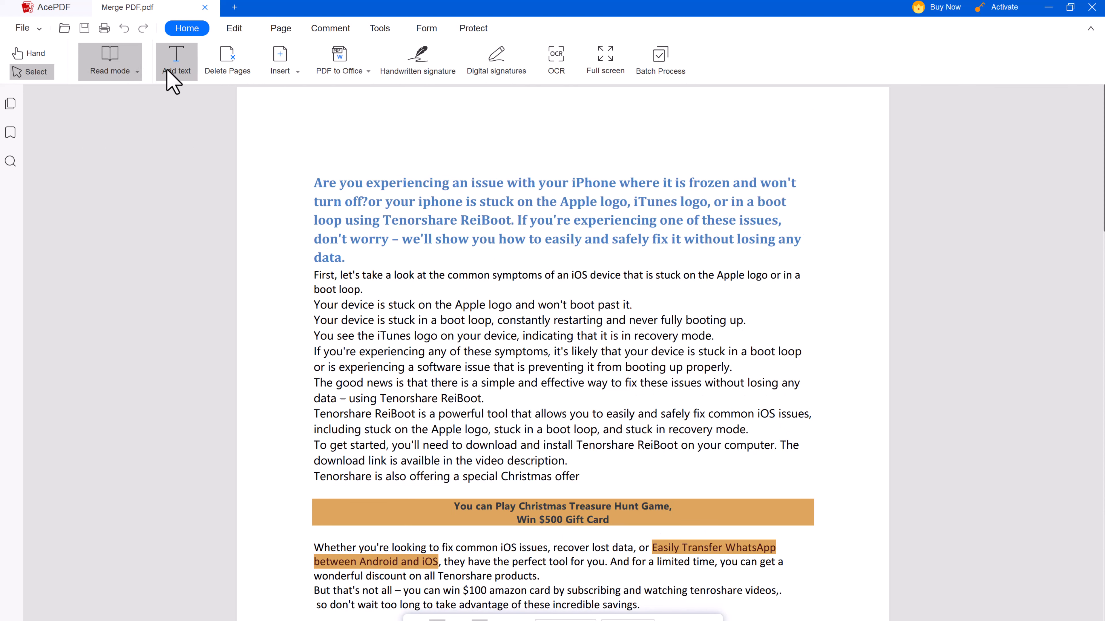
{"action": "left_click", "coordinate": [166, 69]}
Type 'Hello Everyone' at the start of the blue heading
{"action": "left_click", "coordinate": [320, 196]}
{"action": "key", "text": "Caps_Lock"}
{"action": "type", "text": "Hello "}
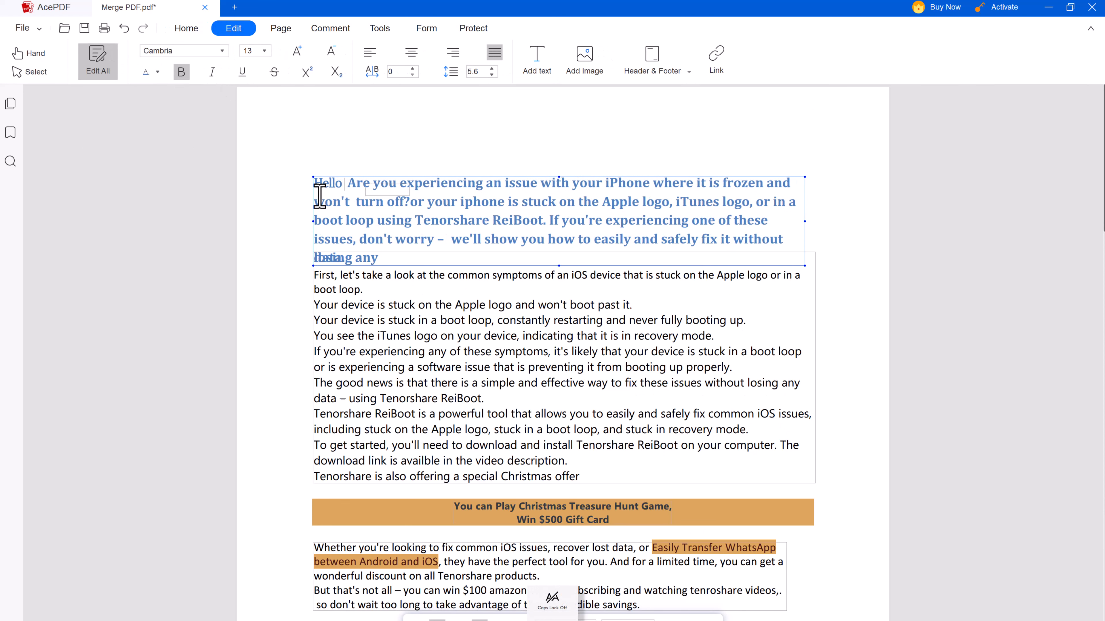
{"action": "type", "text": "Everyon"}
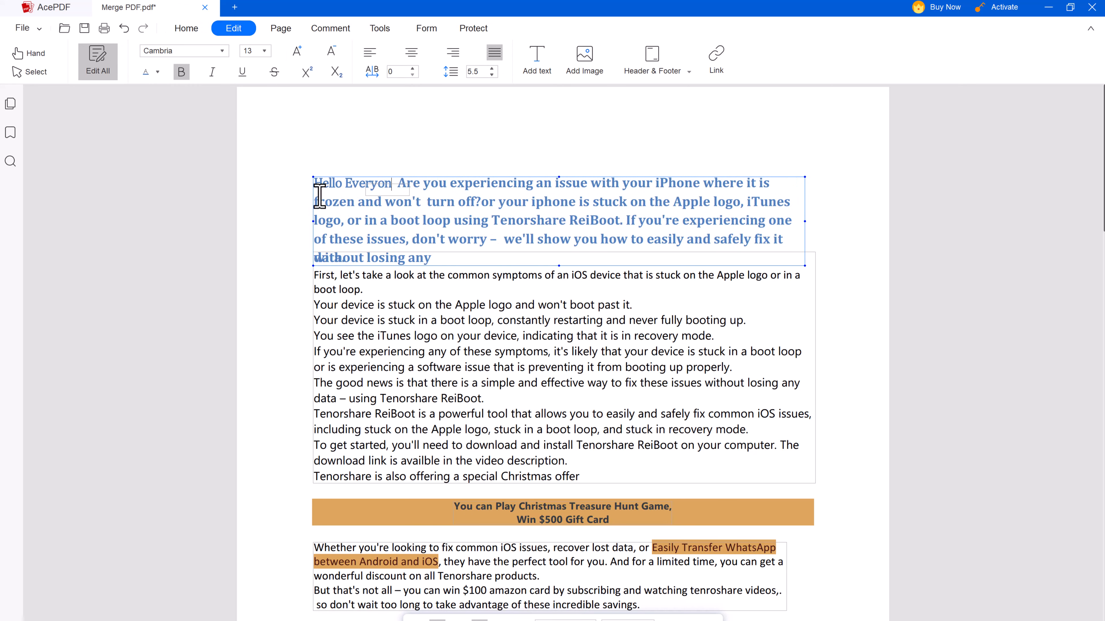
{"action": "type", "text": "e,"}
Delete the heading's closing clause and the leftover word 'data.'
{"action": "left_click", "coordinate": [394, 204]}
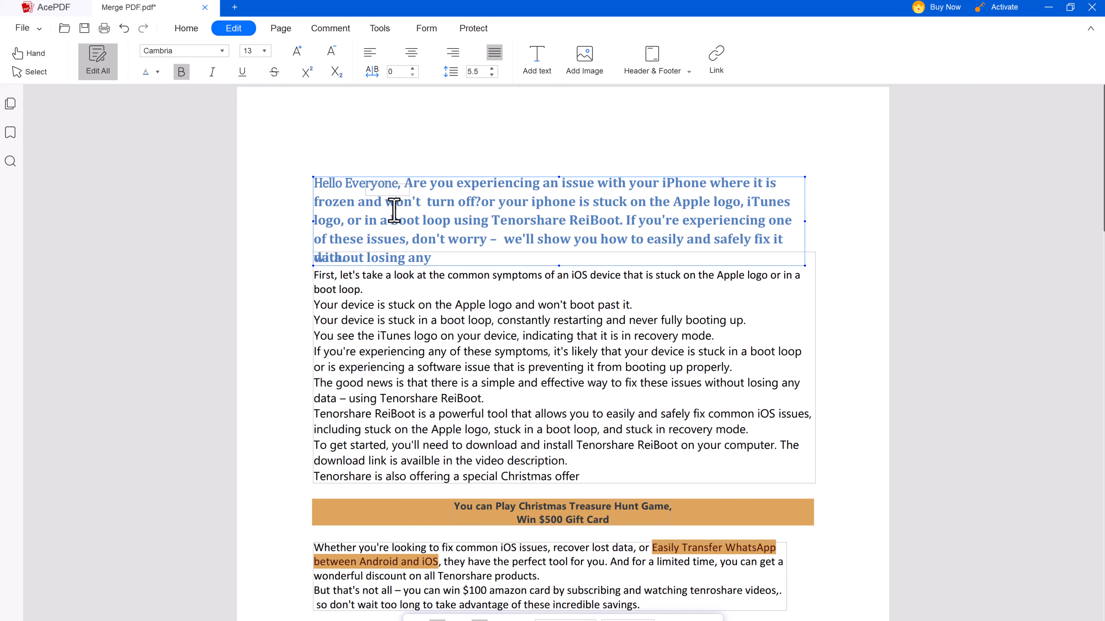
{"action": "left_click_drag", "start_coordinate": [504, 239], "coordinate": [514, 261]}
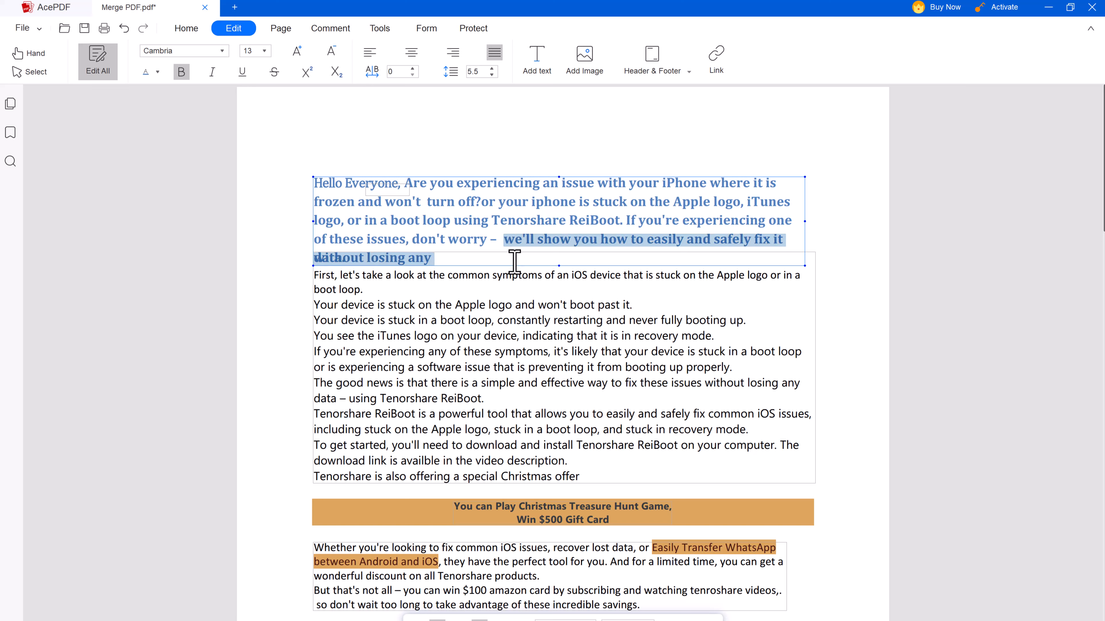
{"action": "key", "text": "BackSpace"}
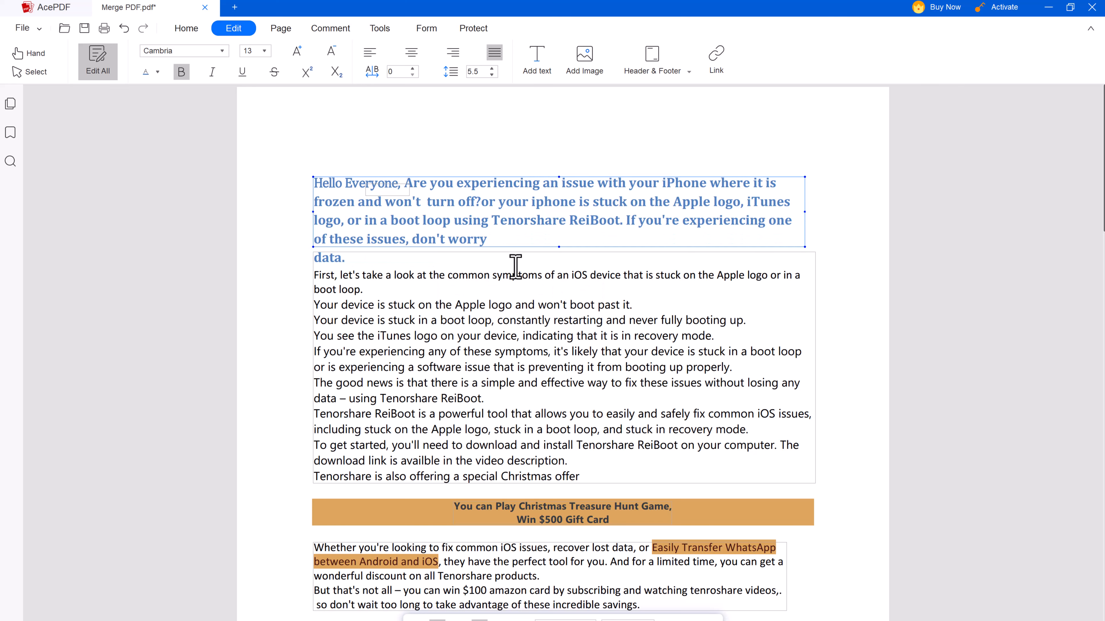
{"action": "left_click_drag", "start_coordinate": [350, 259], "coordinate": [318, 259]}
{"action": "key", "text": "BackSpace"}
{"action": "key", "text": "BackSpace"}
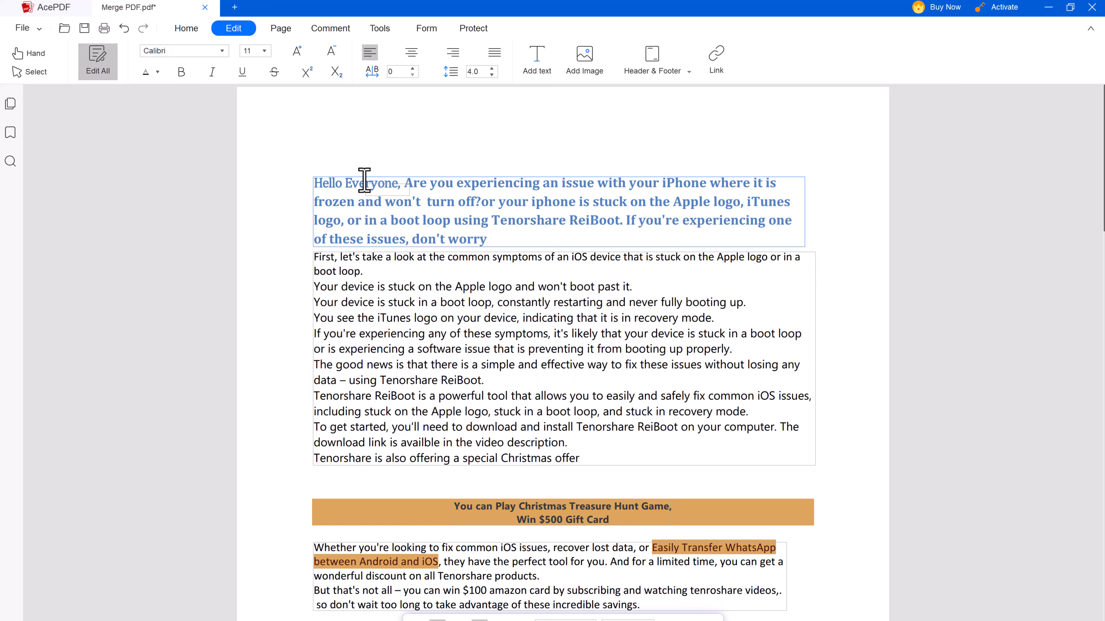
Set the whole heading paragraph in Calibri at size 12
{"action": "left_click", "coordinate": [222, 51]}
{"action": "left_click", "coordinate": [385, 196]}
{"action": "left_click_drag", "start_coordinate": [488, 241], "coordinate": [305, 182]}
{"action": "left_click", "coordinate": [222, 51]}
{"action": "left_click", "coordinate": [184, 129]}
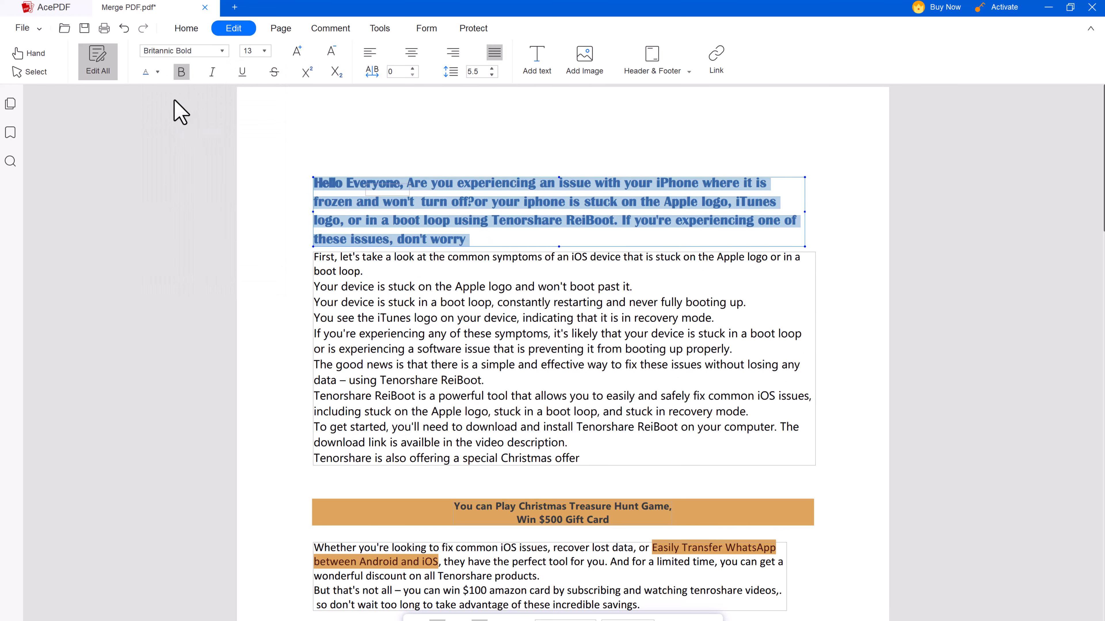
{"action": "left_click", "coordinate": [223, 51]}
{"action": "left_click", "coordinate": [156, 210]}
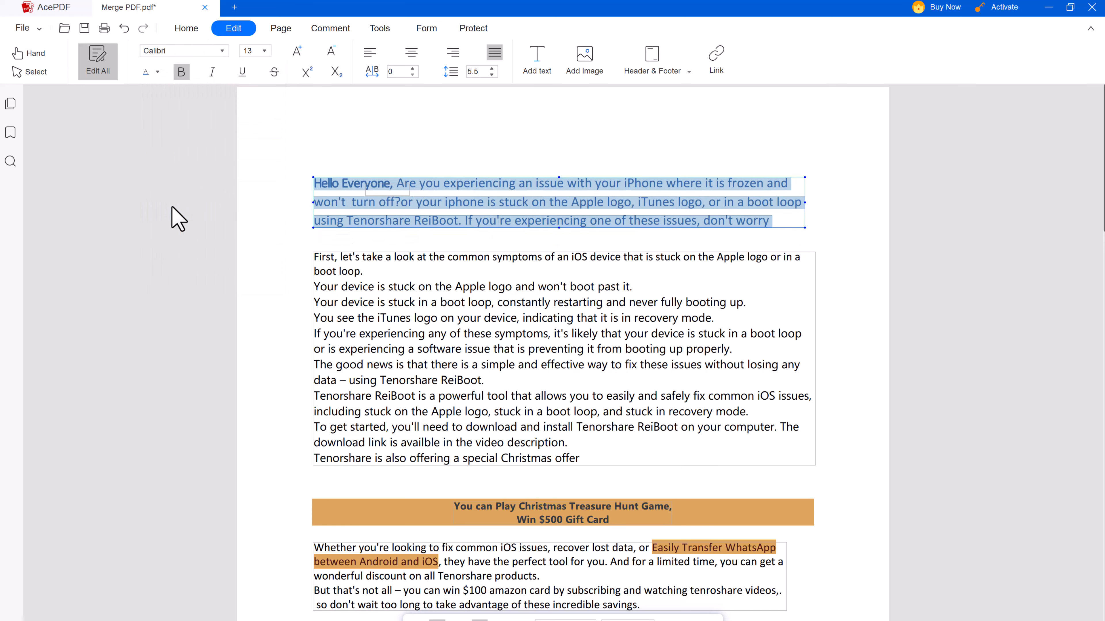
{"action": "left_click", "coordinate": [264, 51]}
{"action": "left_click", "coordinate": [261, 153]}
{"action": "left_click", "coordinate": [328, 131]}
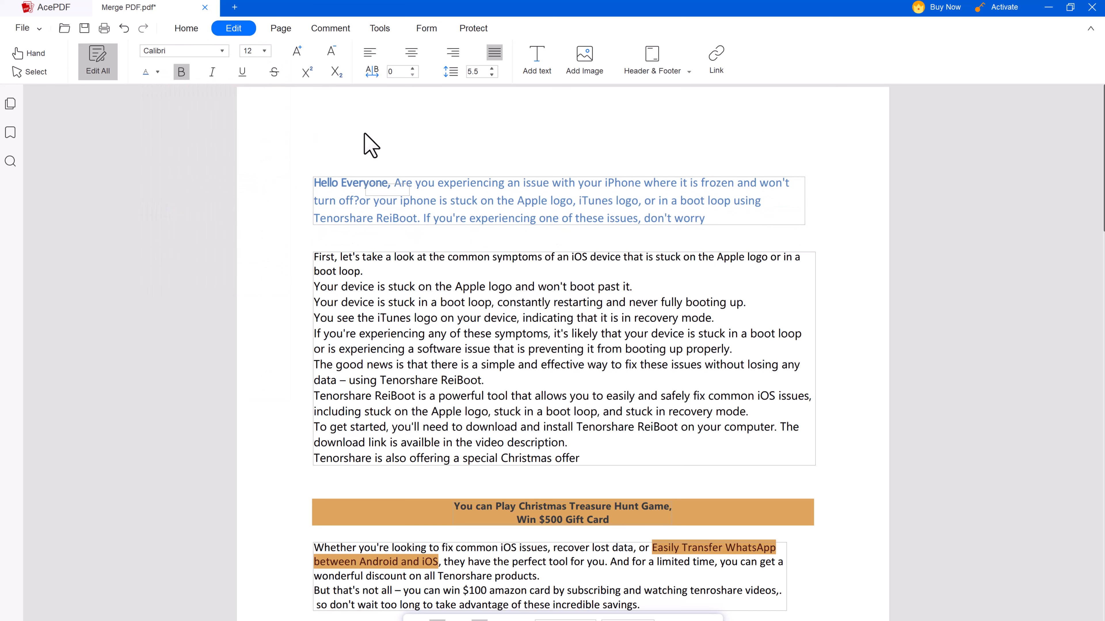
Look over the page insertion options from the main tools
{"action": "left_click", "coordinate": [186, 29]}
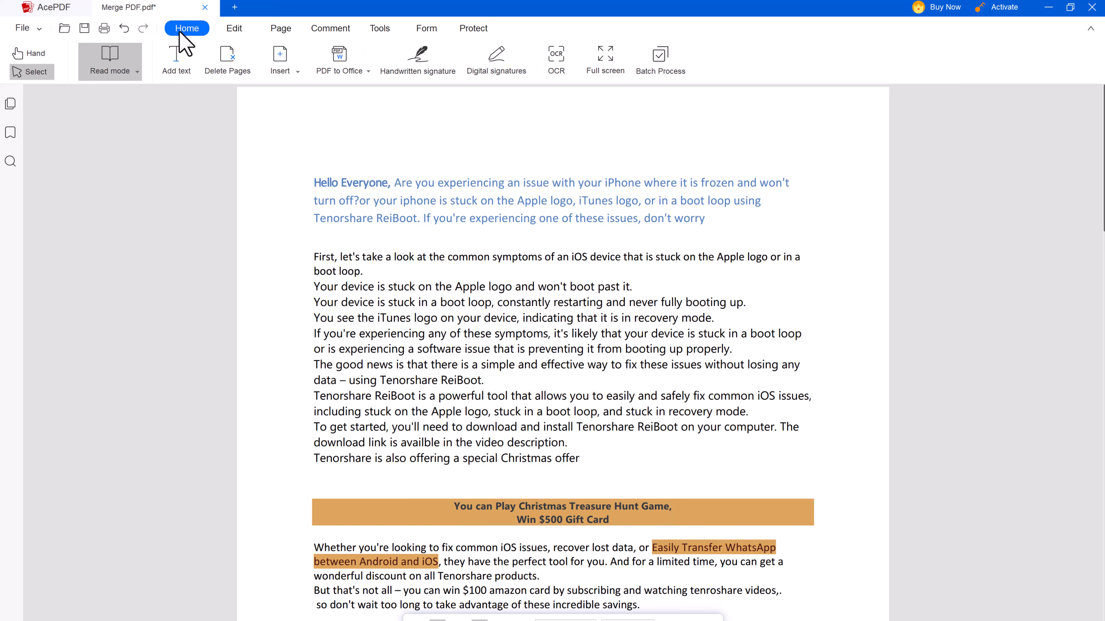
{"action": "left_click", "coordinate": [296, 78]}
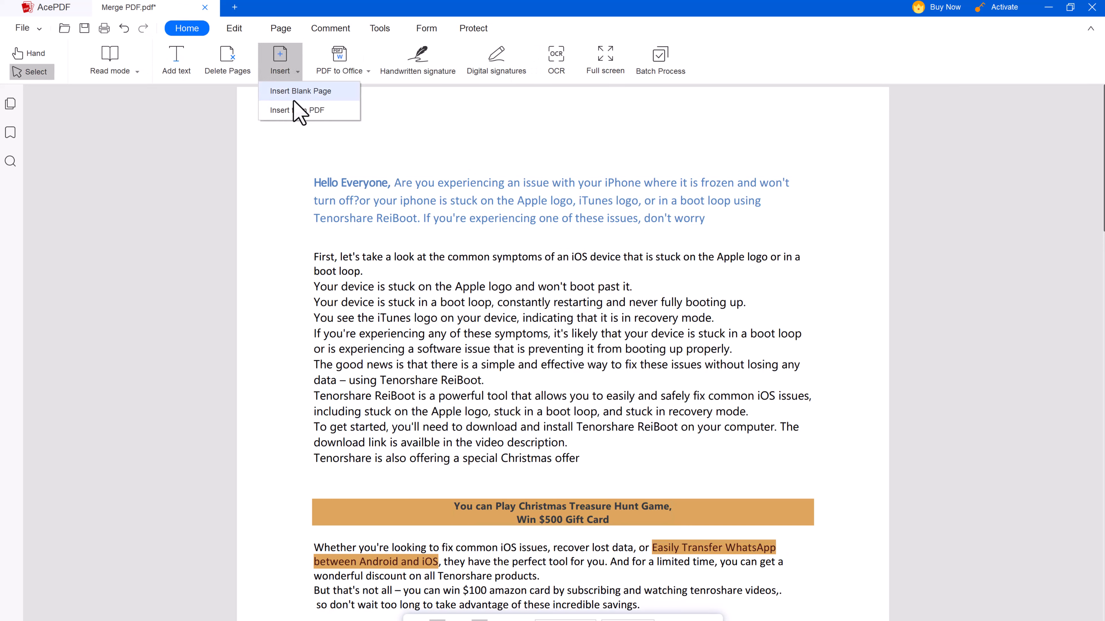
{"action": "left_click", "coordinate": [286, 158]}
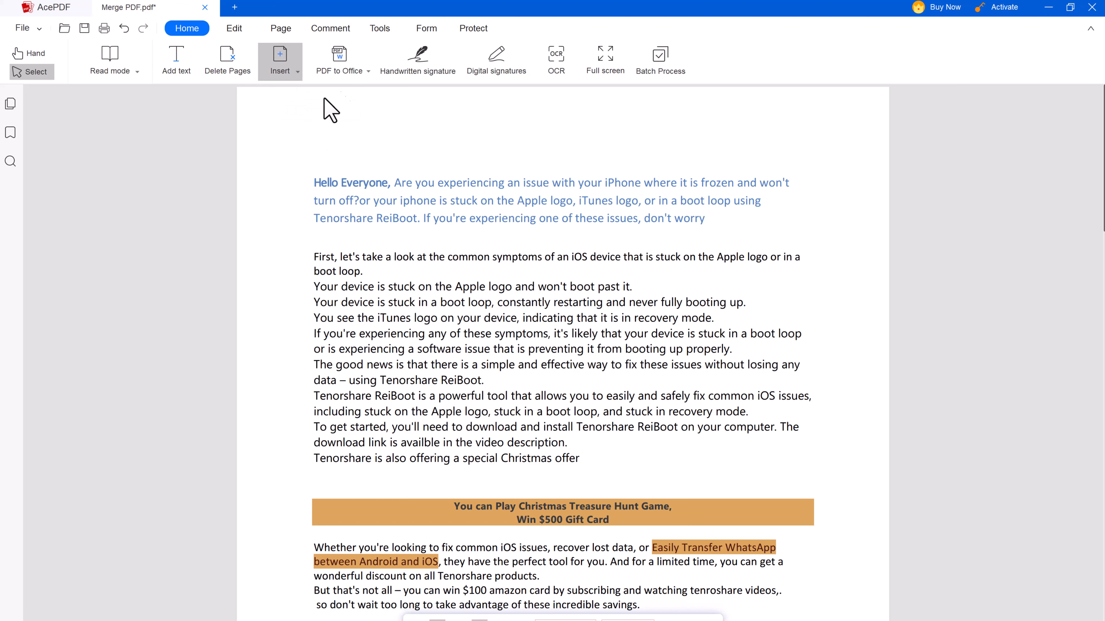
Convert the PDF to a Word (.docx) file in Documents\AcePDF and close Batch Process
{"action": "left_click", "coordinate": [367, 71]}
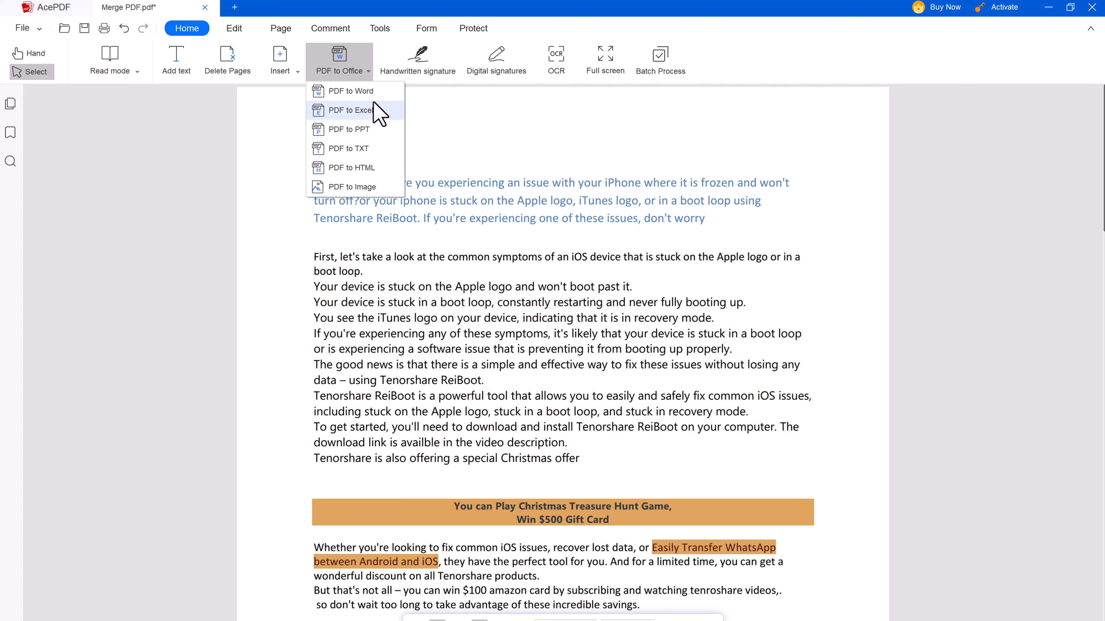
{"action": "left_click", "coordinate": [376, 89]}
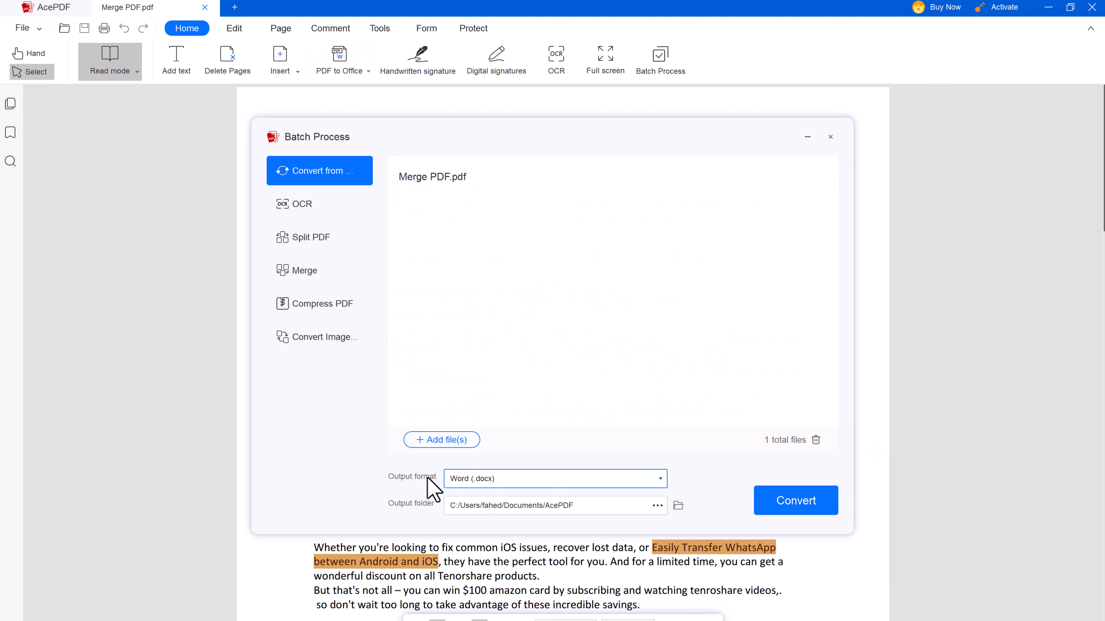
{"action": "left_click", "coordinate": [773, 506]}
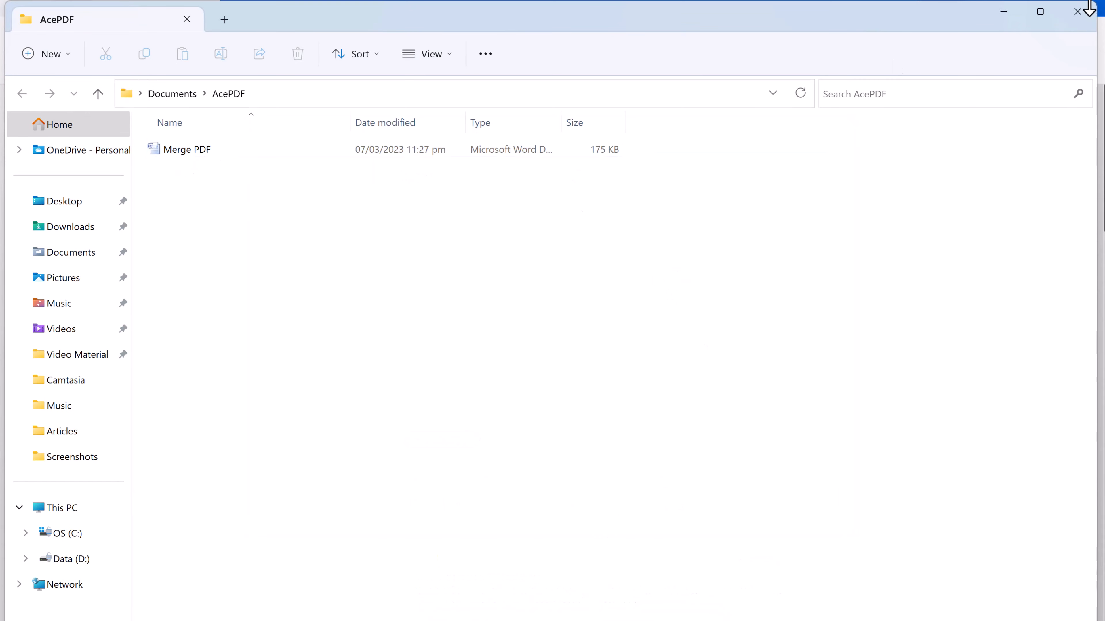
{"action": "left_click", "coordinate": [1090, 6]}
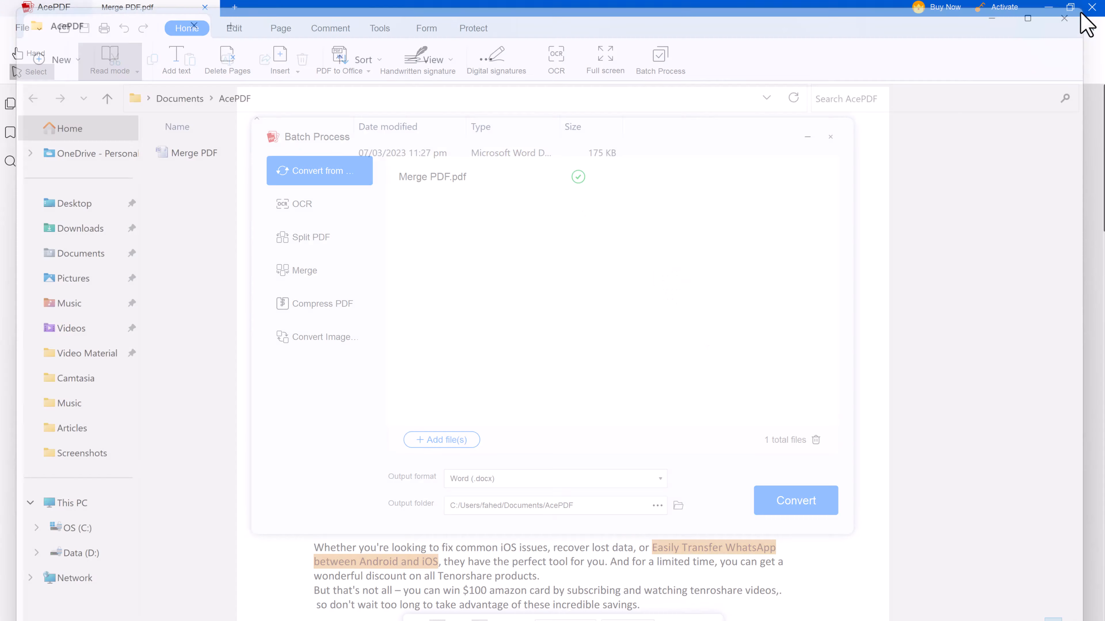
{"action": "left_click", "coordinate": [831, 141]}
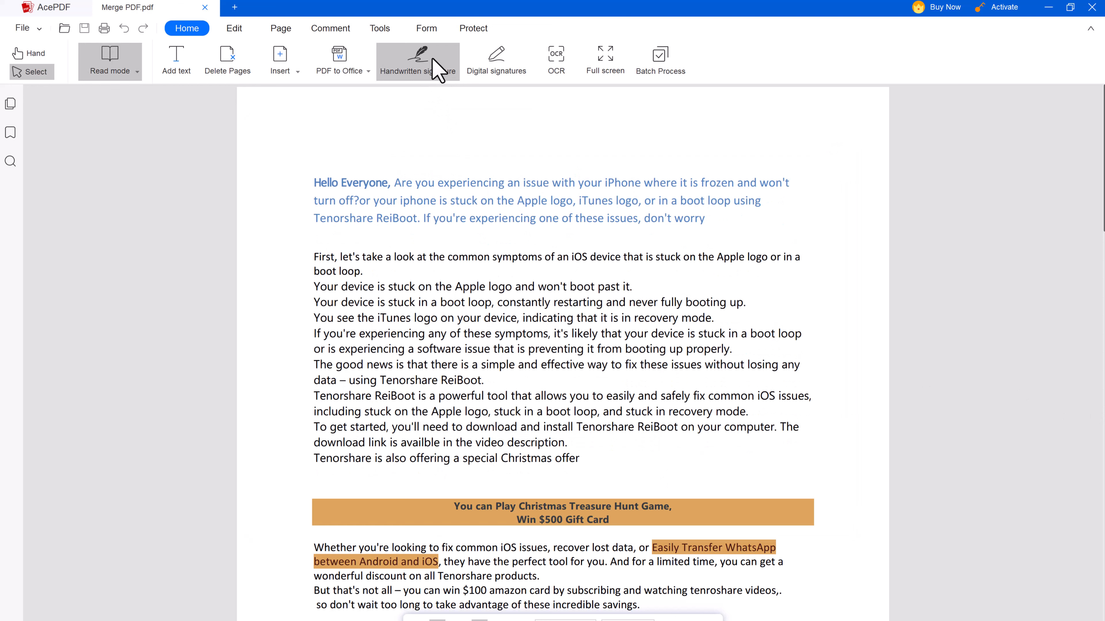
Draw a new handwritten signature on a blank canvas and save it
{"action": "left_click", "coordinate": [436, 69]}
{"action": "left_click", "coordinate": [139, 139]}
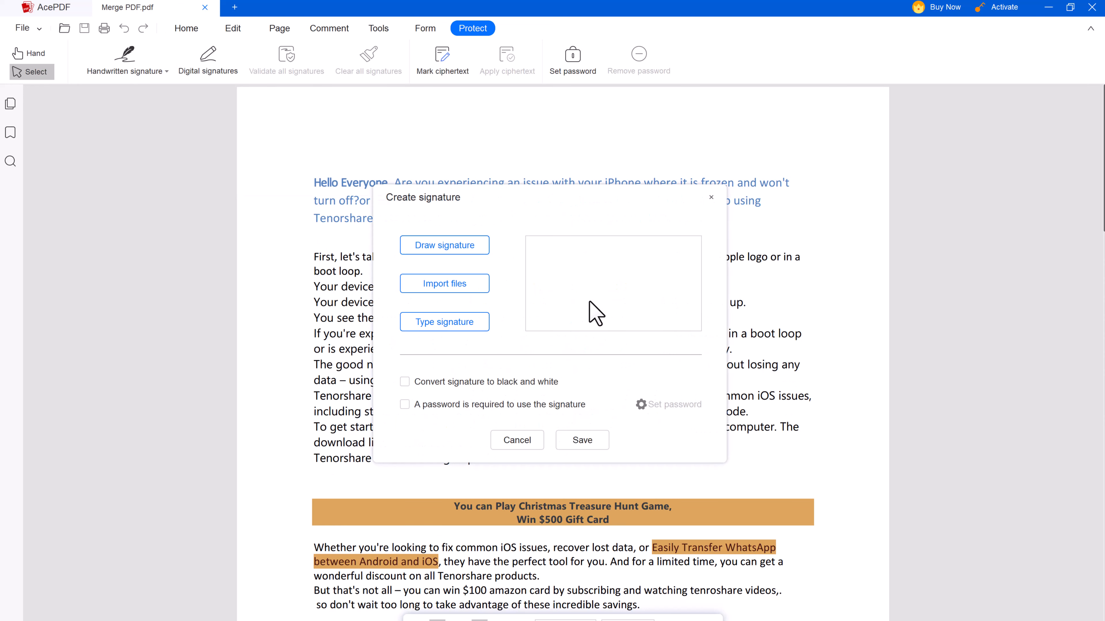
{"action": "left_click", "coordinate": [468, 249]}
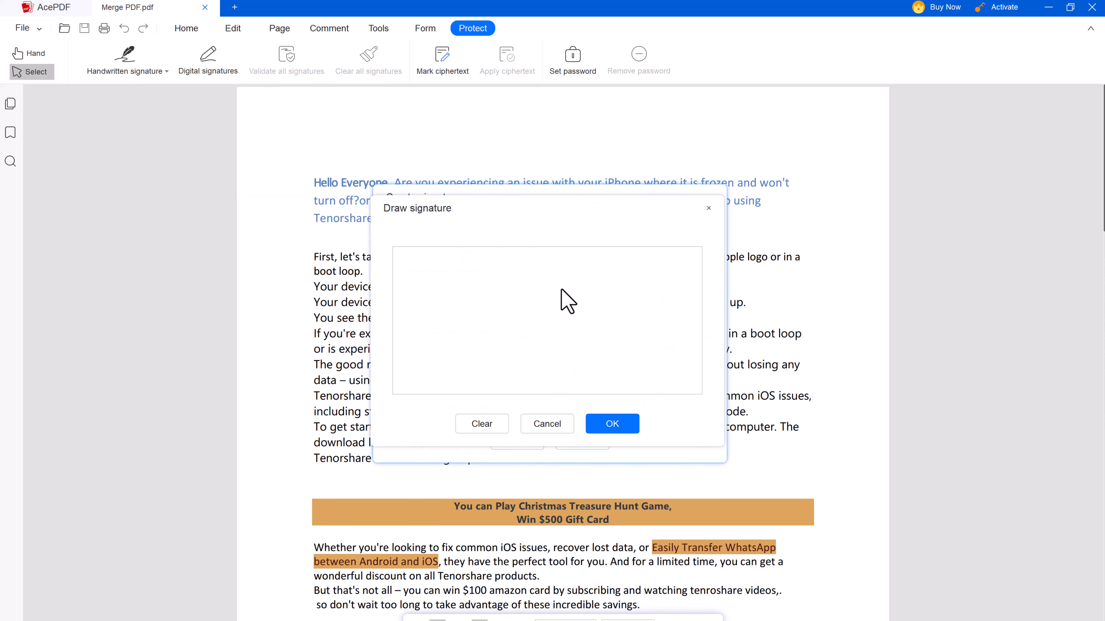
{"action": "mouse_move", "coordinate": [477, 284]}
{"action": "left_mouse_down"}
{"action": "mouse_move", "coordinate": [461, 336]}
{"action": "mouse_move", "coordinate": [440, 330]}
{"action": "left_mouse_up"}
{"action": "left_click", "coordinate": [502, 324]}
{"action": "mouse_move", "coordinate": [512, 331]}
{"action": "left_mouse_down"}
{"action": "mouse_move", "coordinate": [558, 349]}
{"action": "mouse_move", "coordinate": [609, 338]}
{"action": "mouse_move", "coordinate": [638, 293]}
{"action": "mouse_move", "coordinate": [648, 331]}
{"action": "left_mouse_up"}
{"action": "left_click", "coordinate": [612, 424]}
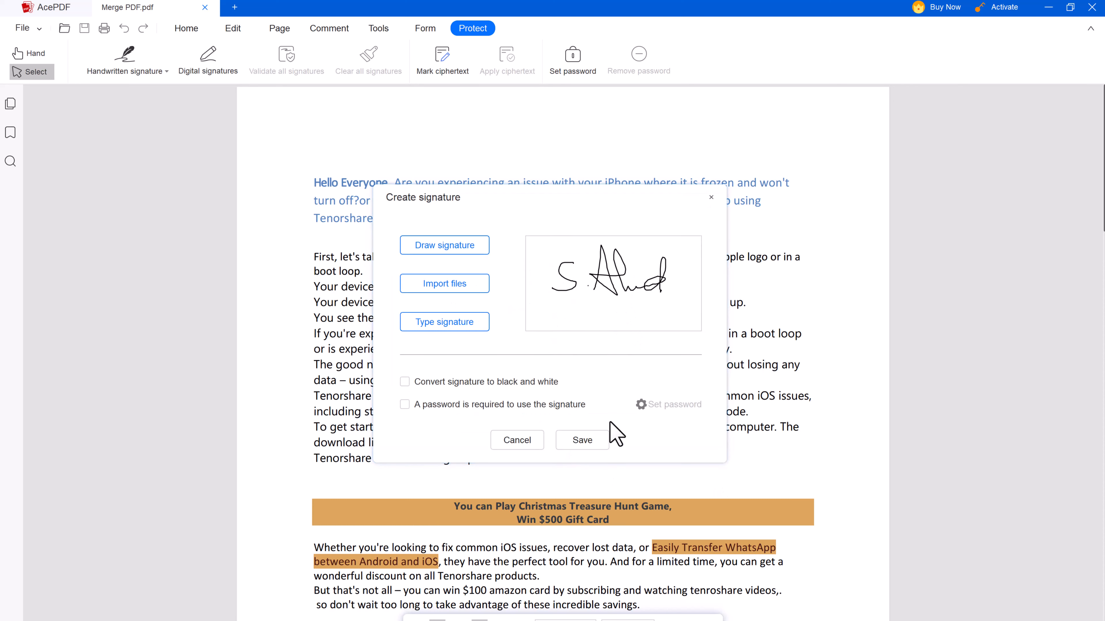
{"action": "left_click", "coordinate": [582, 439]}
Place the signature, shrunk to fit, just above Recommended By in the official-use section
{"action": "scroll", "coordinate": [646, 451], "scroll_direction": "down", "scroll_amount": 5}
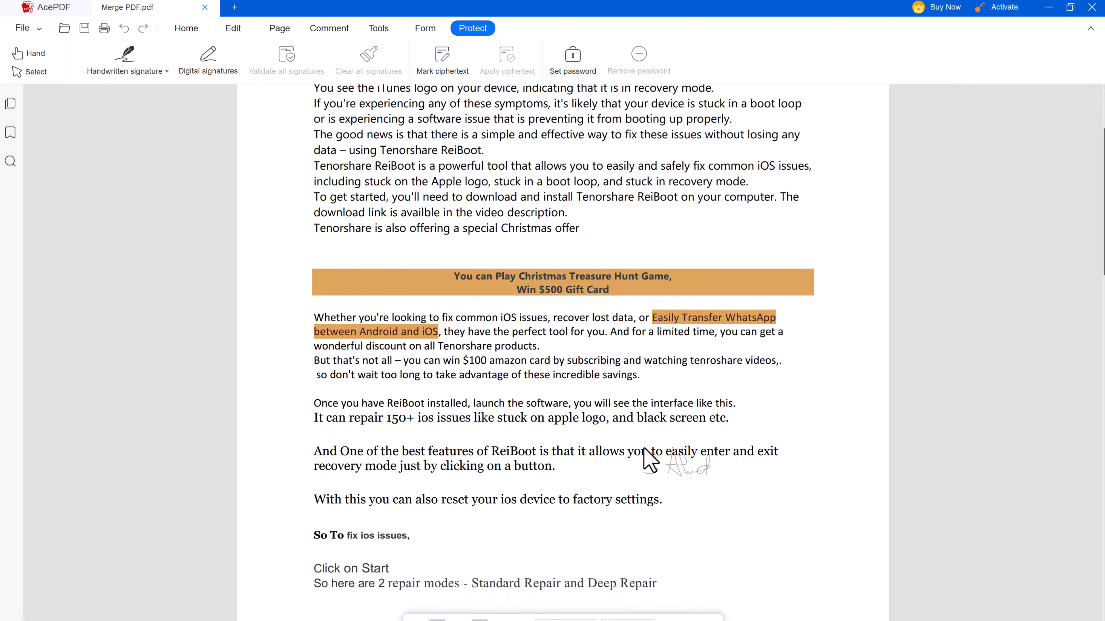
{"action": "scroll", "coordinate": [648, 460], "scroll_direction": "down", "scroll_amount": 20}
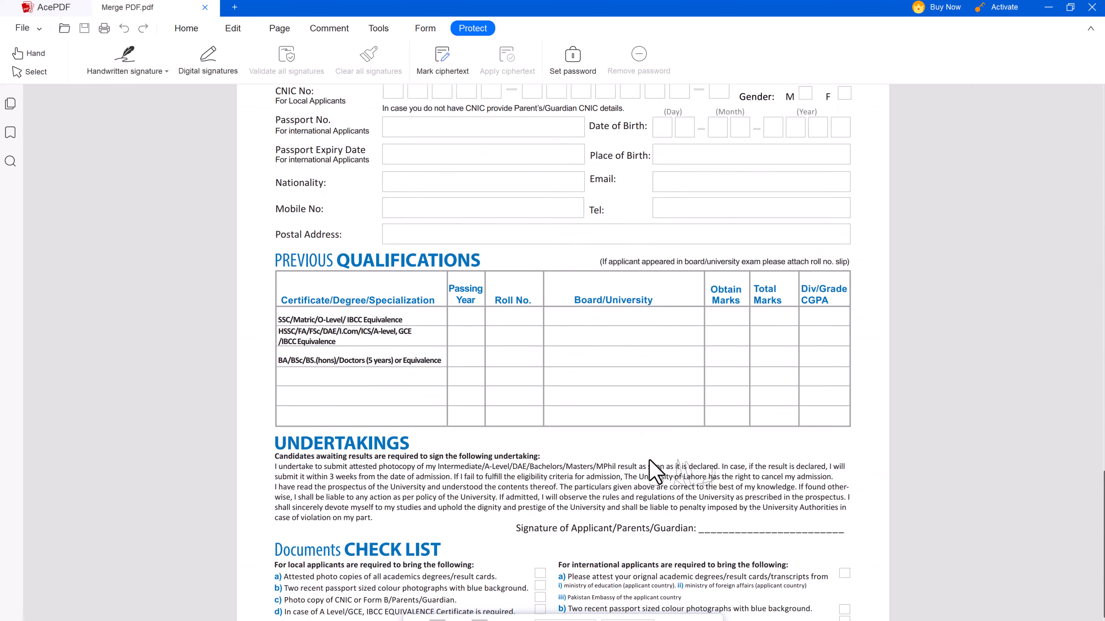
{"action": "scroll", "coordinate": [649, 462], "scroll_direction": "down", "scroll_amount": 4}
{"action": "left_click", "coordinate": [748, 530]}
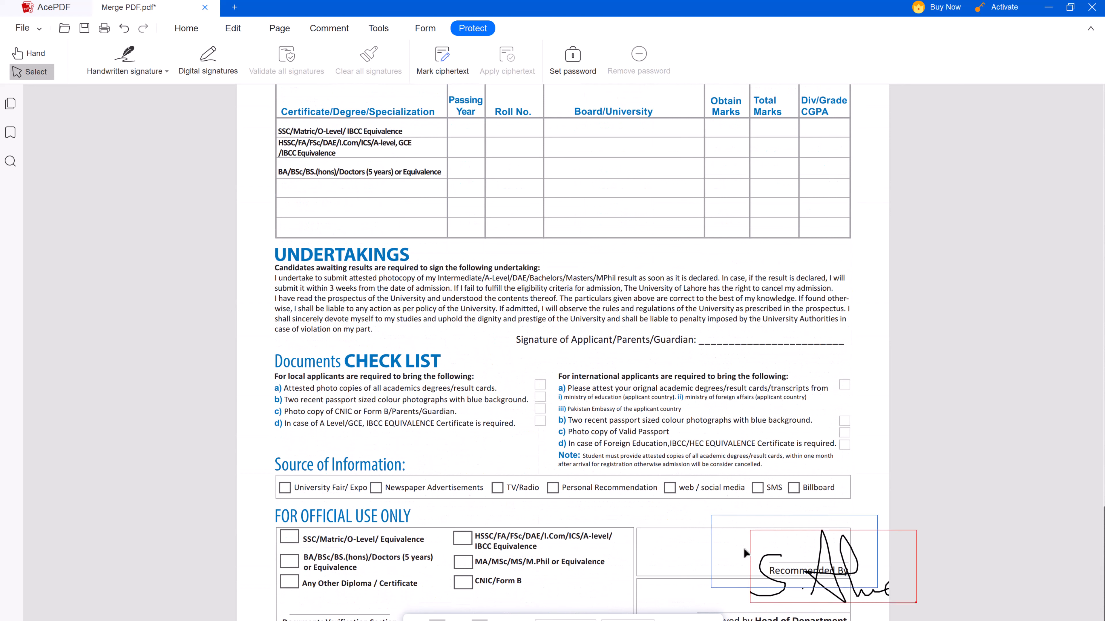
{"action": "left_click_drag", "start_coordinate": [744, 550], "coordinate": [779, 550]}
{"action": "left_click_drag", "start_coordinate": [883, 592], "coordinate": [793, 547]}
{"action": "left_click_drag", "start_coordinate": [769, 538], "coordinate": [814, 556]}
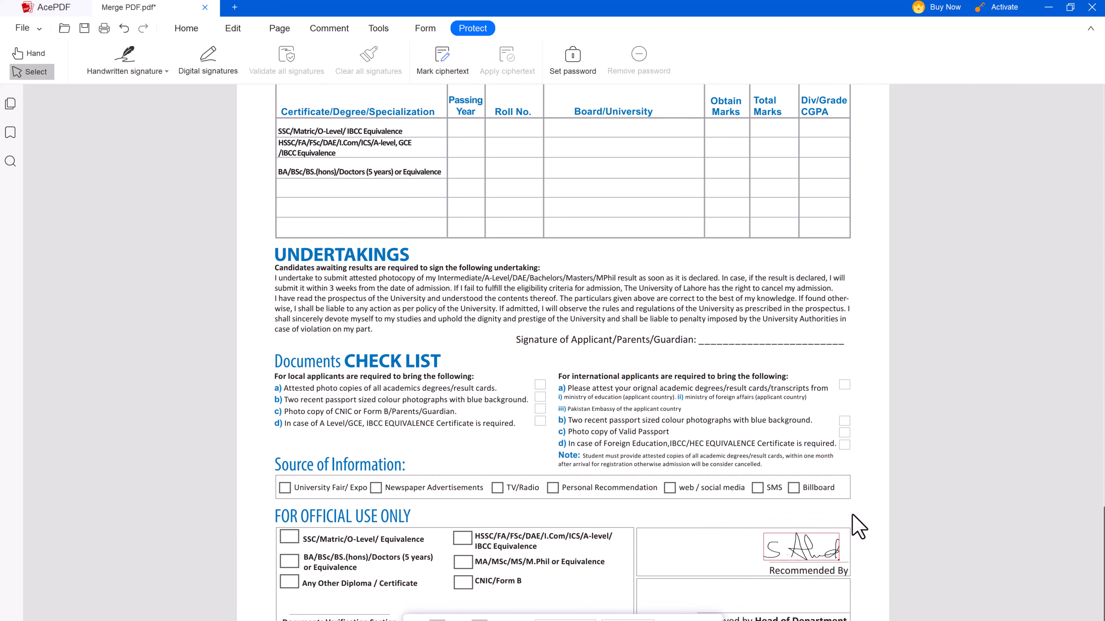
{"action": "scroll", "coordinate": [727, 424], "scroll_direction": "up", "scroll_amount": 20}
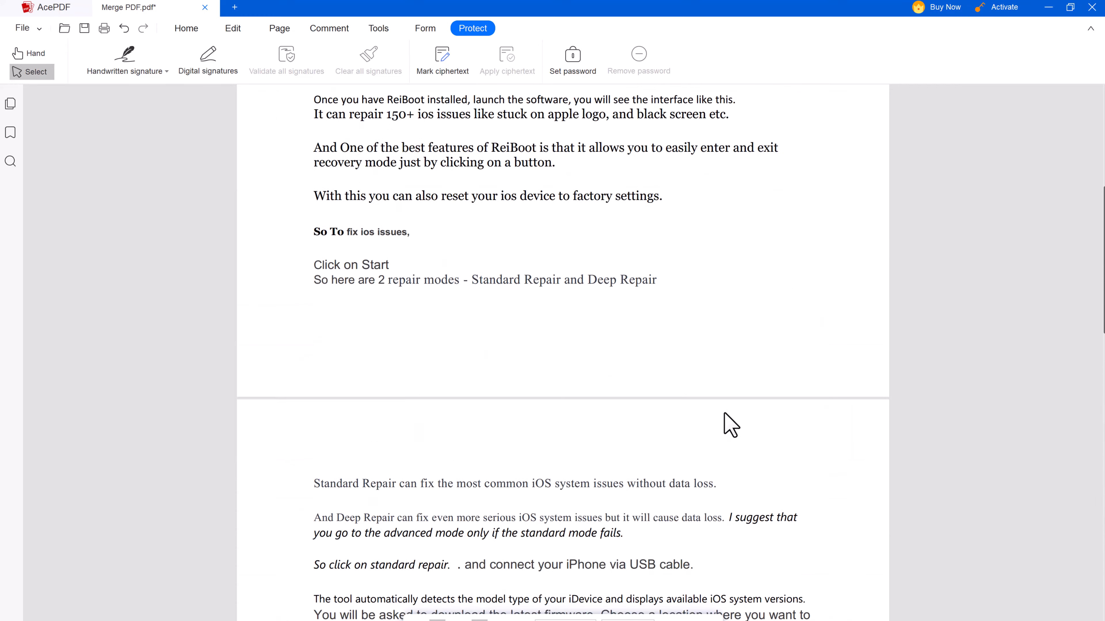
Set and confirm an open password for the document
{"action": "left_click", "coordinate": [572, 75]}
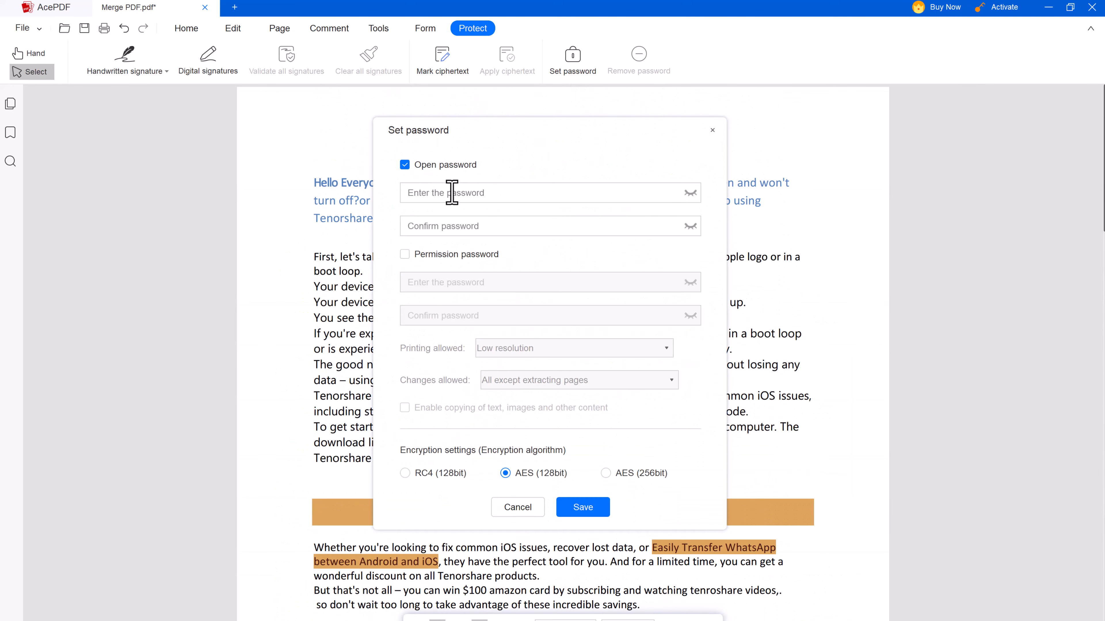
{"action": "type", "text": "1"}
{"action": "left_click", "coordinate": [451, 222]}
{"action": "type", "text": "123456"}
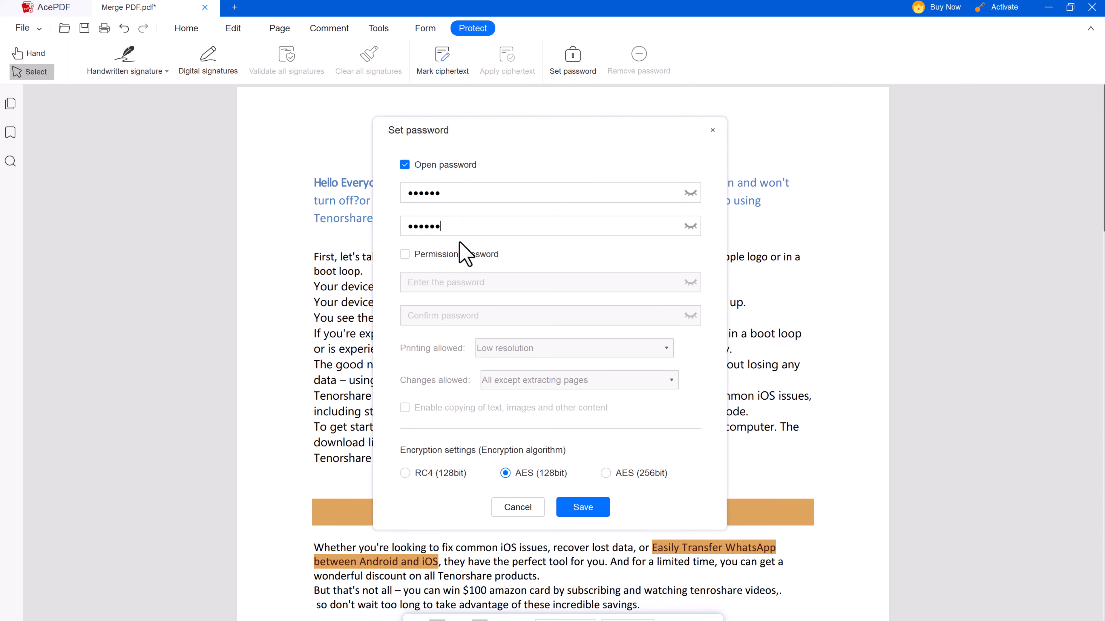
Add a confirmed permission password with printing set to None, and apply the protection
{"action": "left_click", "coordinate": [462, 255]}
{"action": "left_click", "coordinate": [665, 348]}
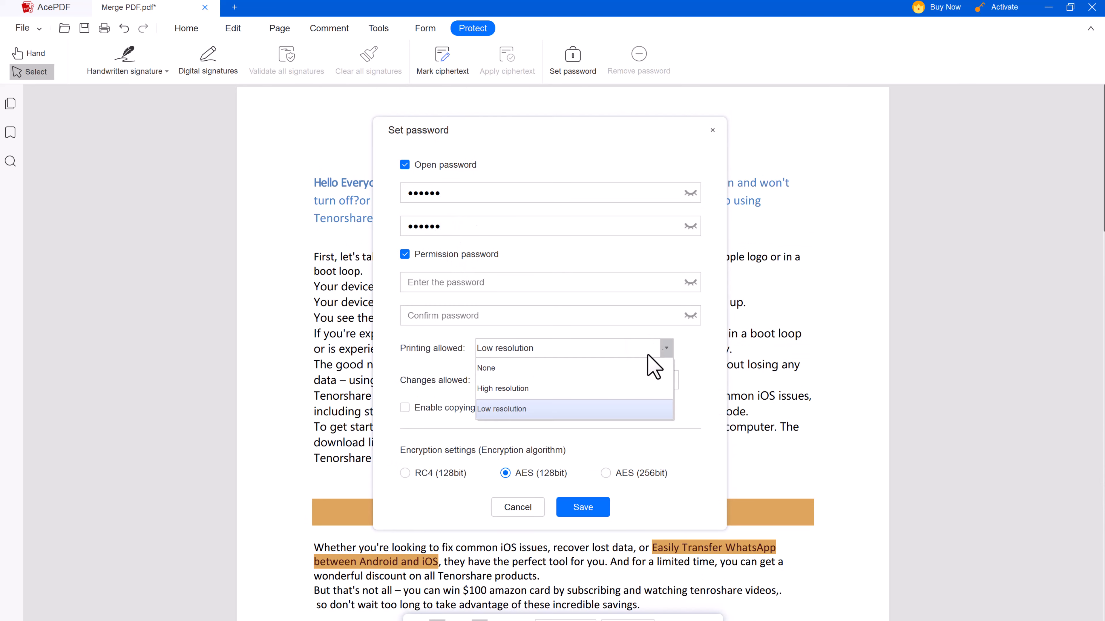
{"action": "left_click", "coordinate": [616, 371]}
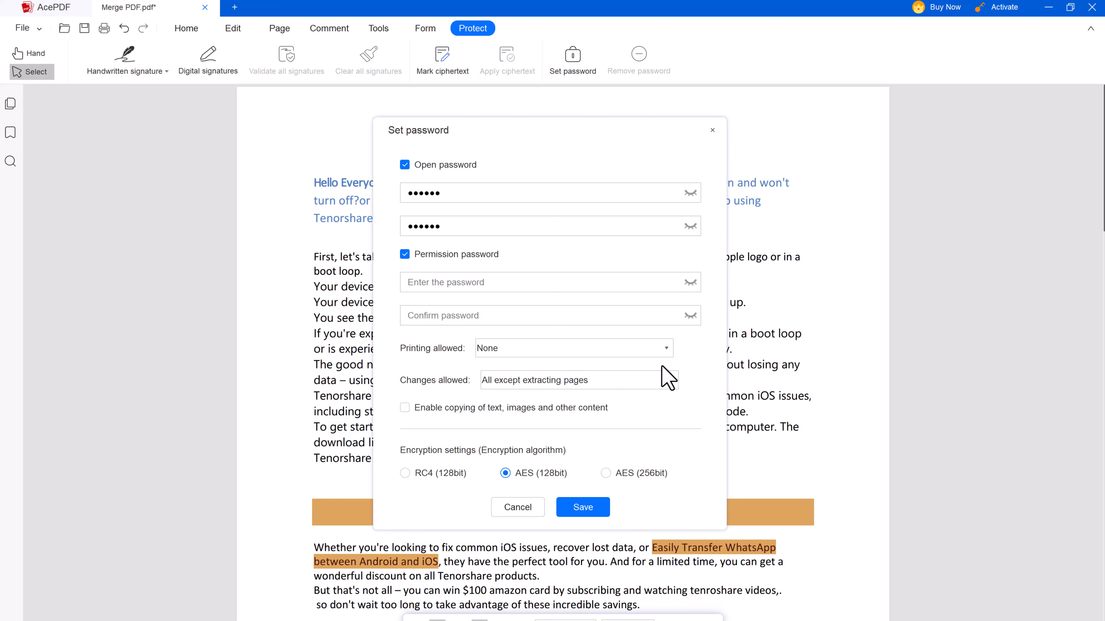
{"action": "left_click", "coordinate": [459, 283]}
{"action": "type", "text": "123456"}
{"action": "left_click", "coordinate": [453, 316]}
{"action": "type", "text": "123456"}
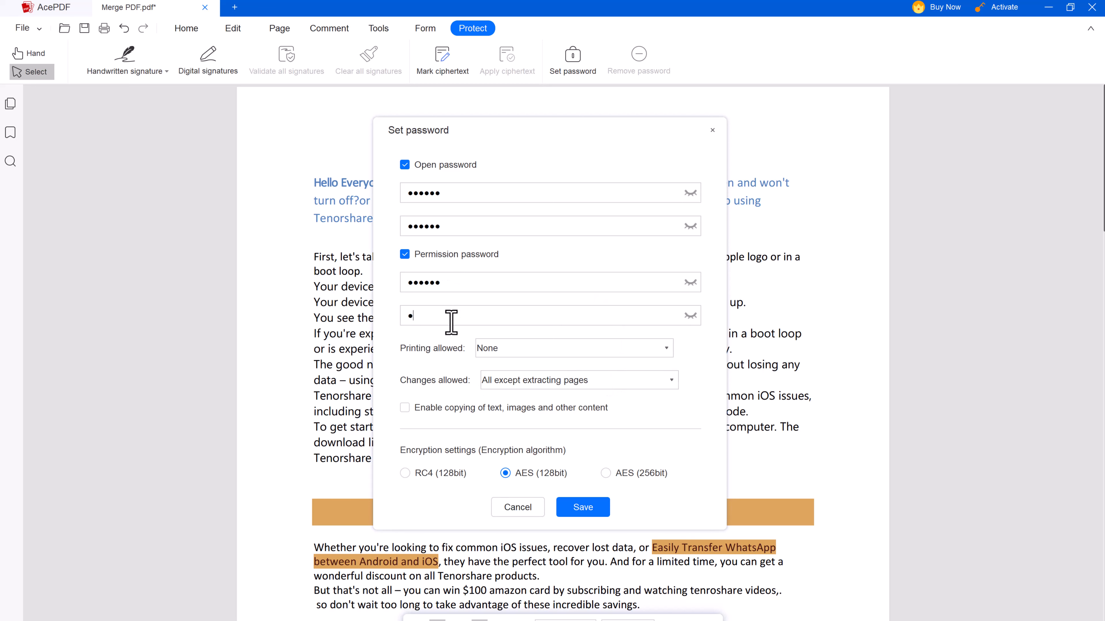
{"action": "left_click", "coordinate": [582, 507]}
{"action": "key", "text": "Return"}
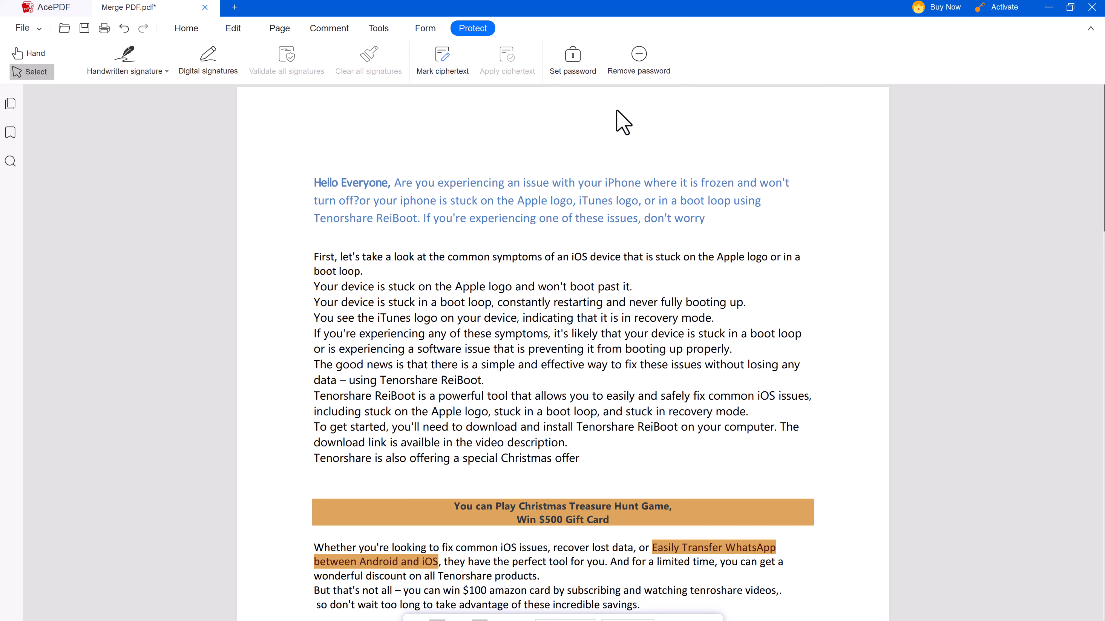
Save the protected PDF with Ctrl+S, then run Standard OCR on all pages in English
{"action": "left_click", "coordinate": [186, 28]}
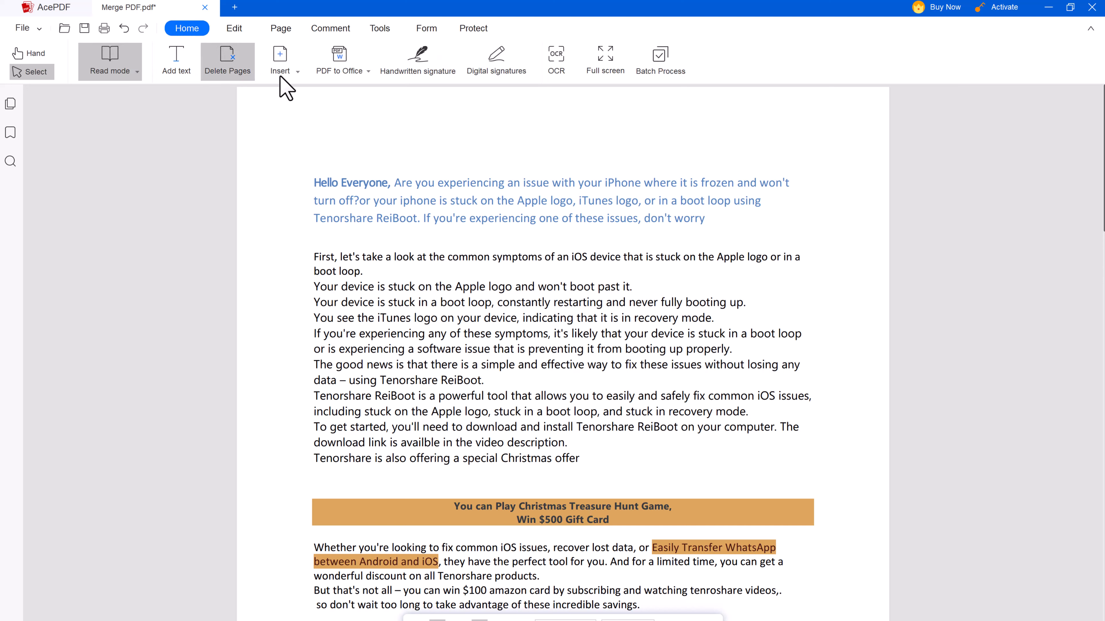
{"action": "key", "text": "ctrl+s"}
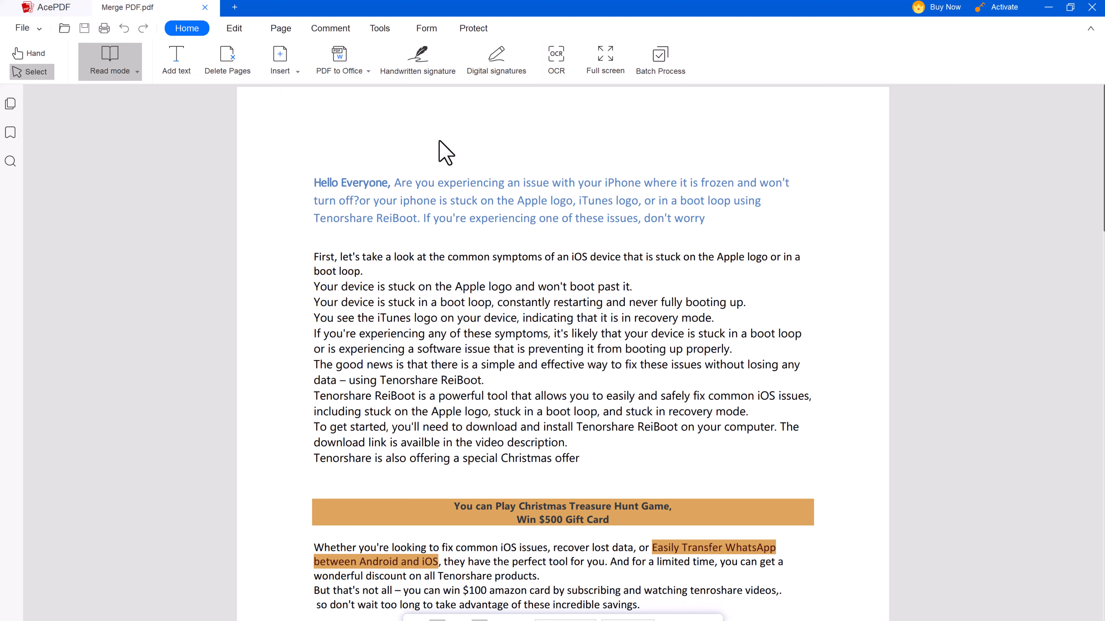
{"action": "left_click", "coordinate": [554, 74]}
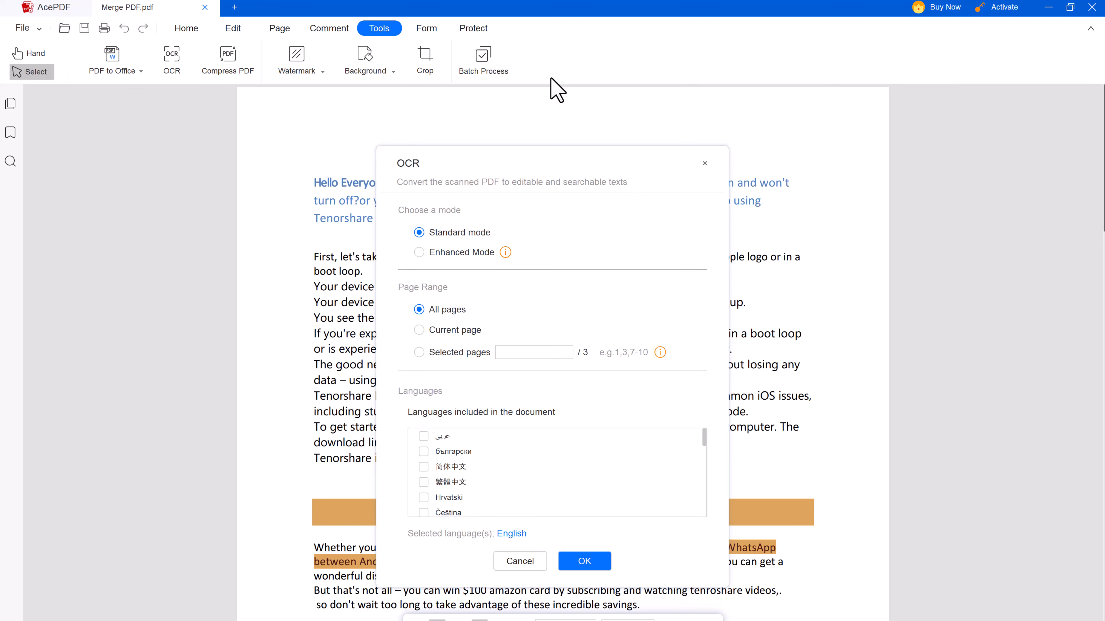
{"action": "scroll", "coordinate": [452, 455], "scroll_direction": "down", "scroll_amount": 1}
{"action": "scroll", "coordinate": [456, 451], "scroll_direction": "down", "scroll_amount": 5}
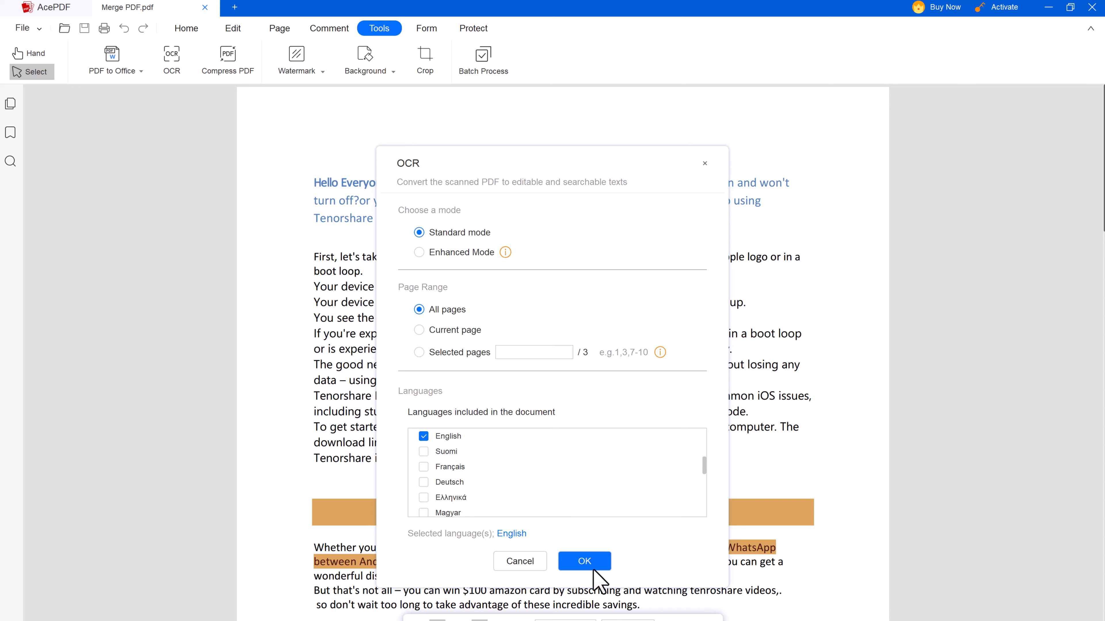
{"action": "left_click", "coordinate": [584, 561]}
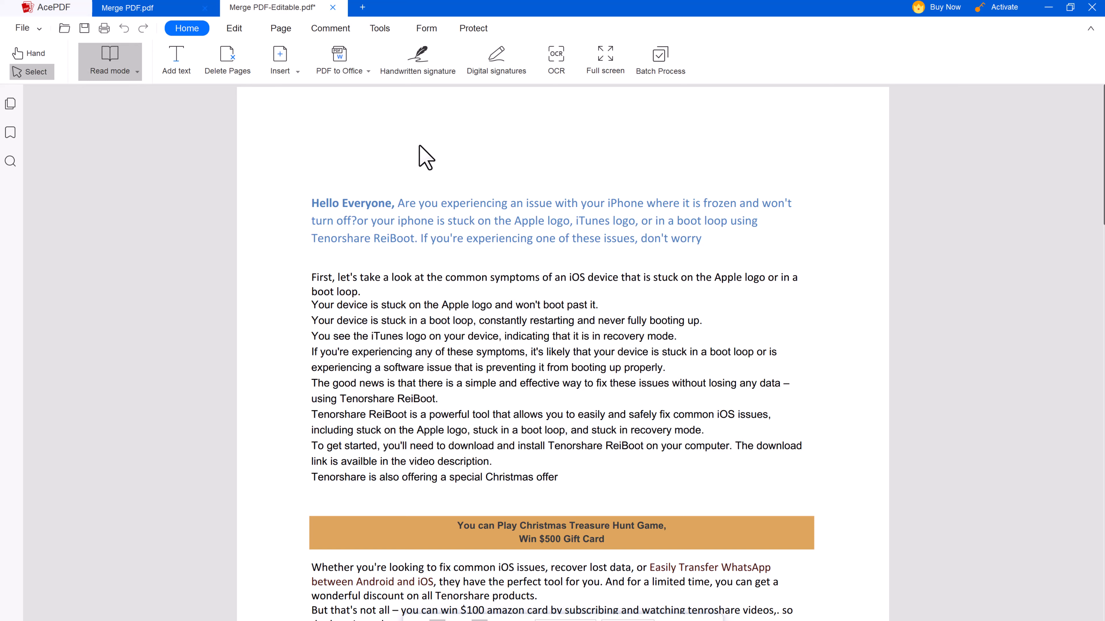
Highlight "Hello Everyone," in yellow and underline the first intro line
{"action": "left_click", "coordinate": [250, 28]}
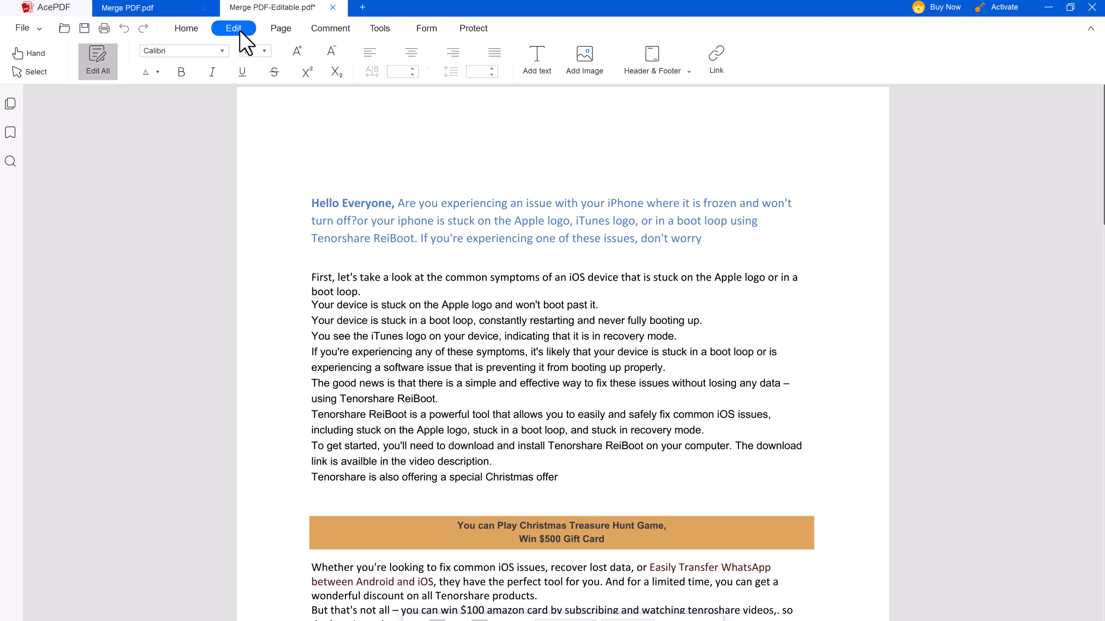
{"action": "left_click", "coordinate": [282, 30]}
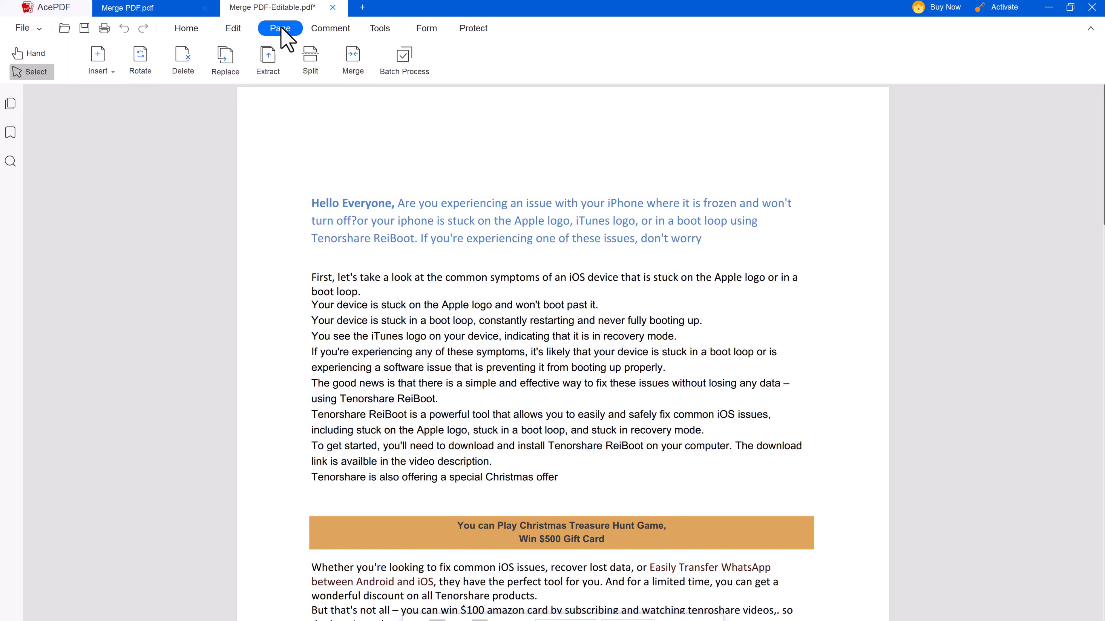
{"action": "left_click", "coordinate": [342, 30]}
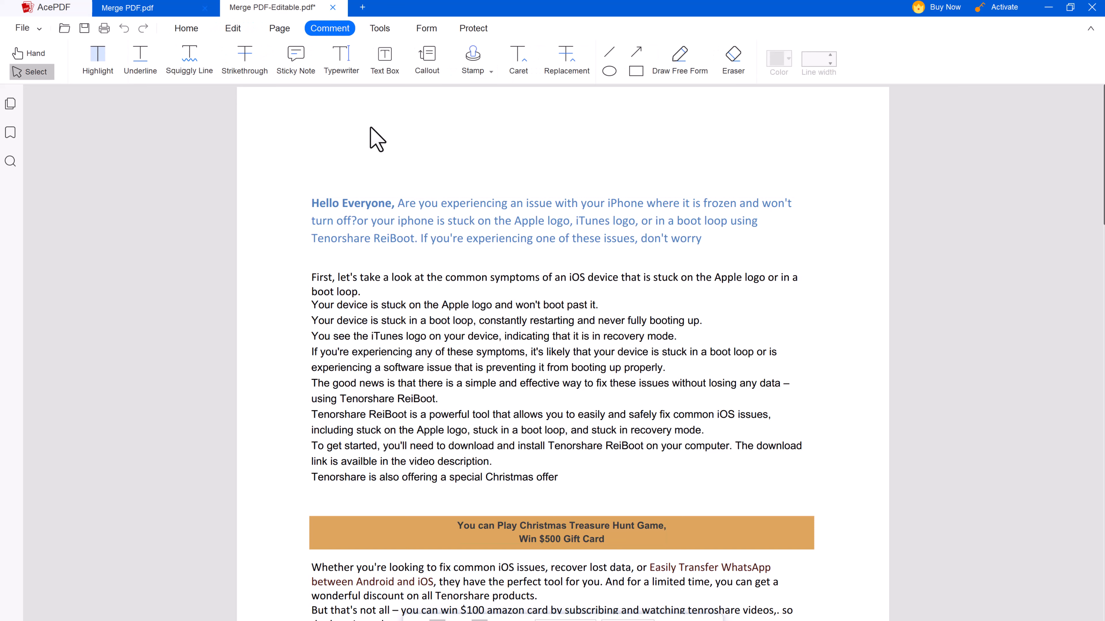
{"action": "left_click", "coordinate": [98, 63]}
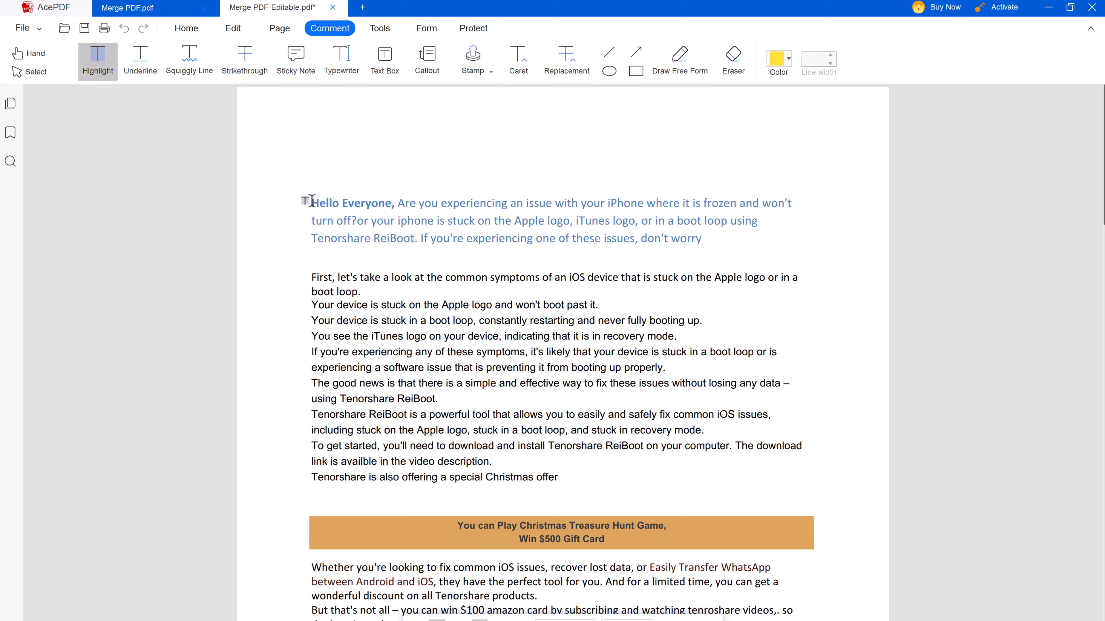
{"action": "left_click_drag", "start_coordinate": [311, 201], "coordinate": [398, 204]}
{"action": "key", "text": "u"}
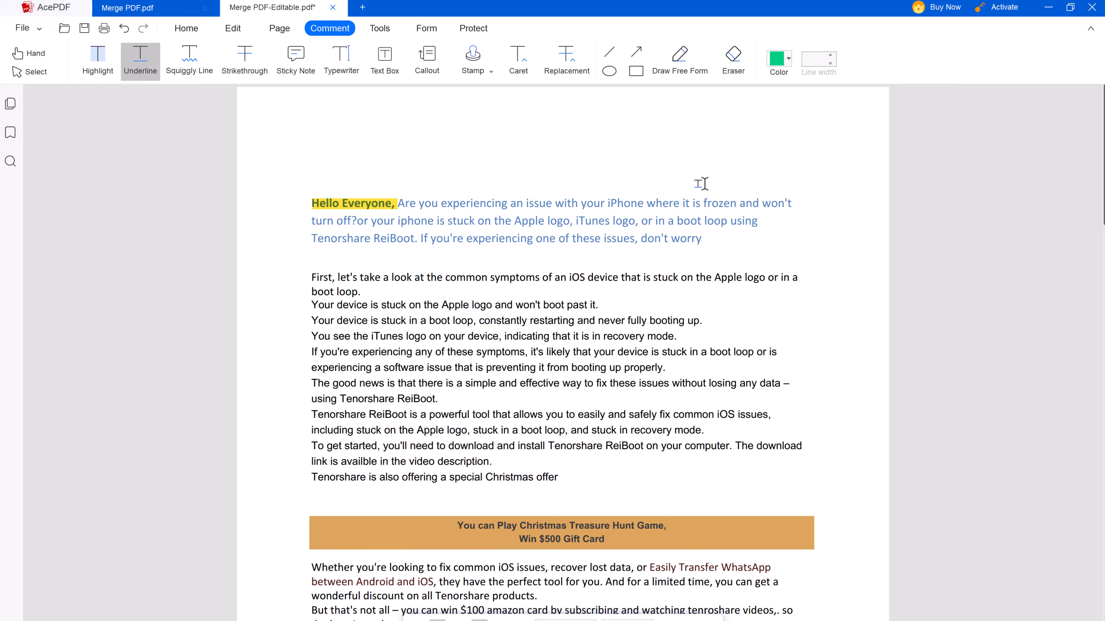
{"action": "mouse_move", "coordinate": [791, 203]}
{"action": "left_mouse_down"}
{"action": "mouse_move", "coordinate": [397, 203]}
{"action": "mouse_move", "coordinate": [316, 222]}
{"action": "mouse_move", "coordinate": [756, 222]}
{"action": "mouse_move", "coordinate": [641, 222]}
{"action": "left_mouse_up"}
Strike through the sentence about common symptoms
{"action": "key", "text": "s"}
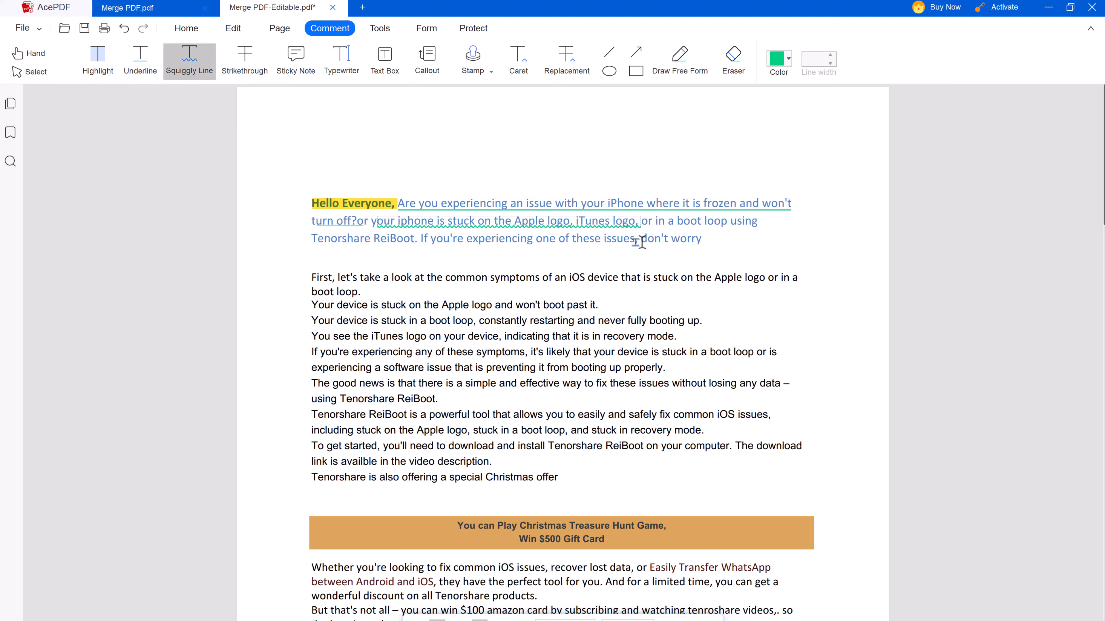
{"action": "left_click", "coordinate": [244, 61]}
{"action": "left_click_drag", "start_coordinate": [310, 277], "coordinate": [850, 290]}
Add a sticky note reading Hello beside the third line
{"action": "left_click", "coordinate": [296, 61]}
{"action": "left_click", "coordinate": [725, 322]}
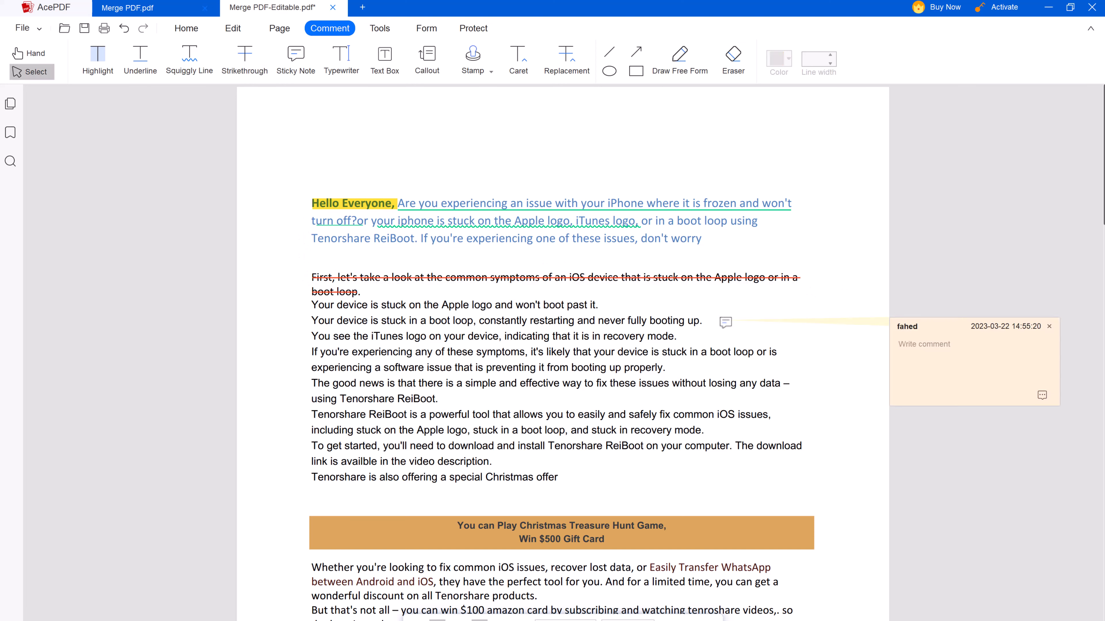
{"action": "left_click", "coordinate": [925, 349]}
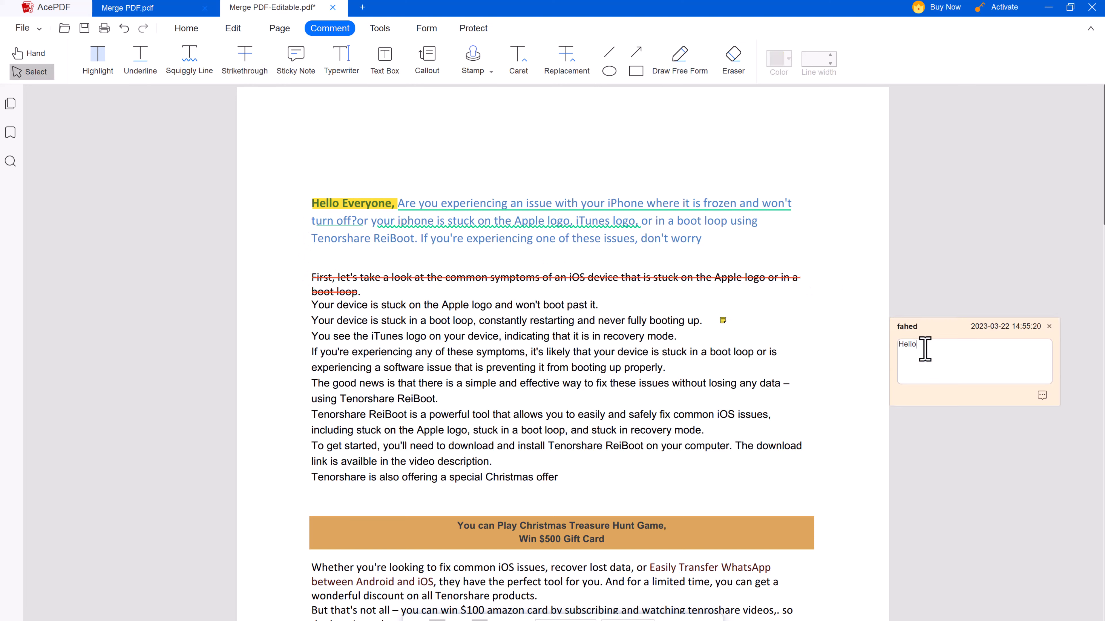
{"action": "left_click", "coordinate": [957, 273]}
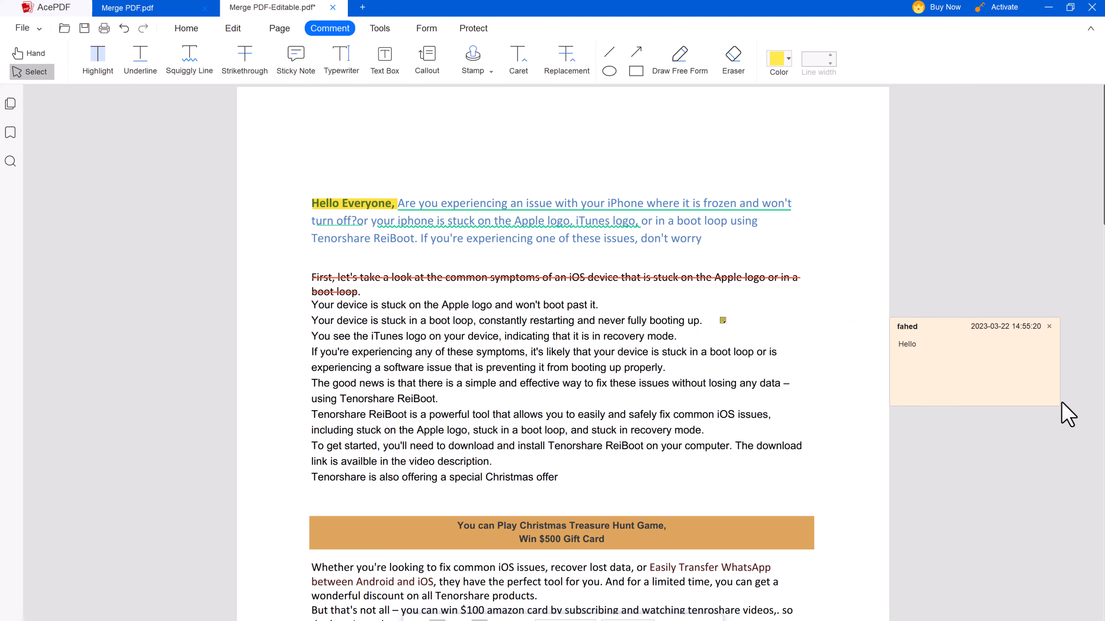
{"action": "left_click", "coordinate": [1048, 327]}
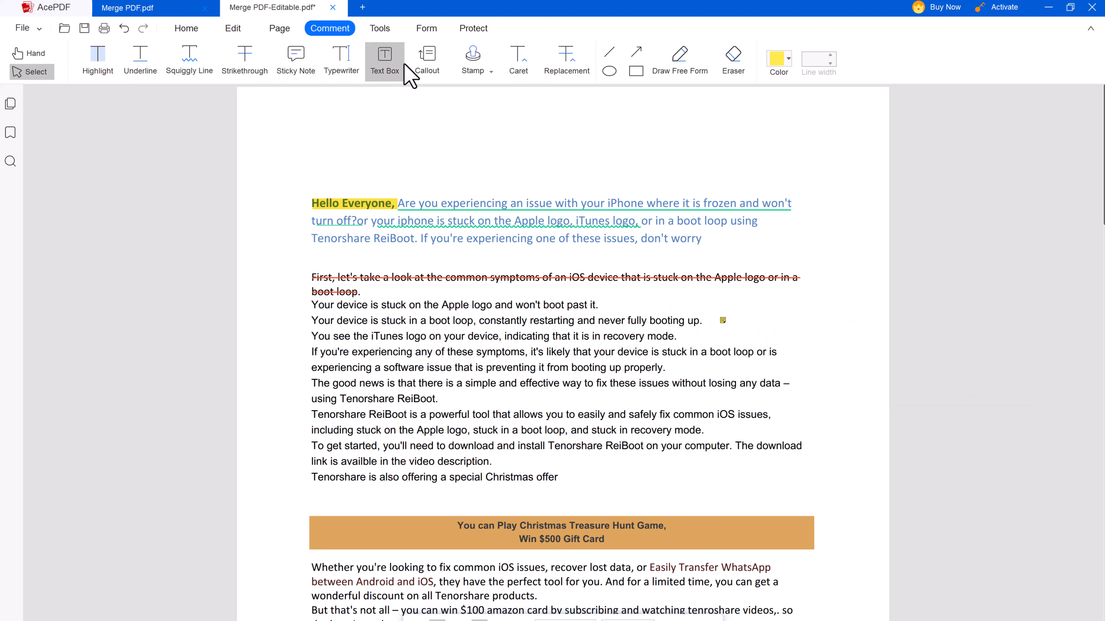
Place a small APPROVED stamp beside the Christmas offer line
{"action": "left_click", "coordinate": [477, 77]}
{"action": "left_click", "coordinate": [525, 242]}
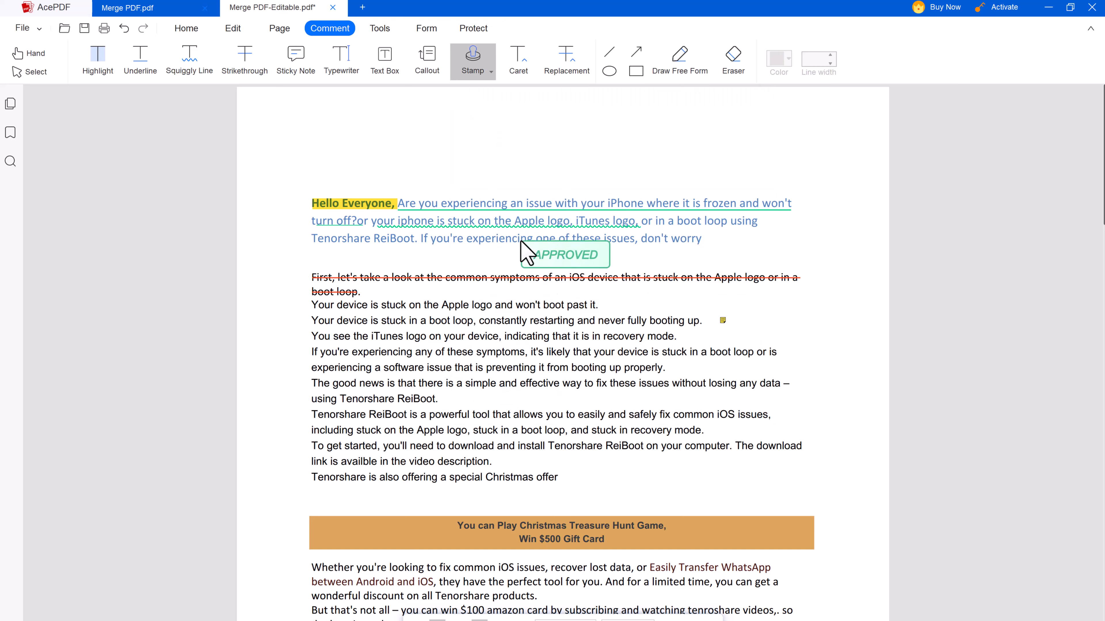
{"action": "left_click_drag", "start_coordinate": [600, 473], "coordinate": [816, 538]}
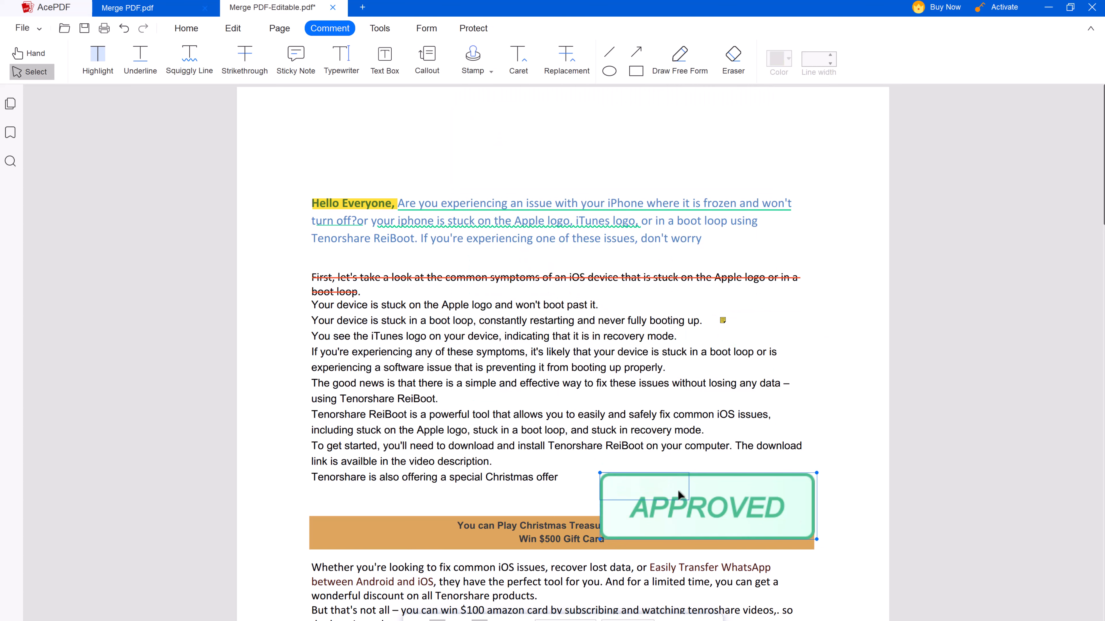
{"action": "left_click_drag", "start_coordinate": [677, 490], "coordinate": [673, 494]}
{"action": "left_click", "coordinate": [714, 487]}
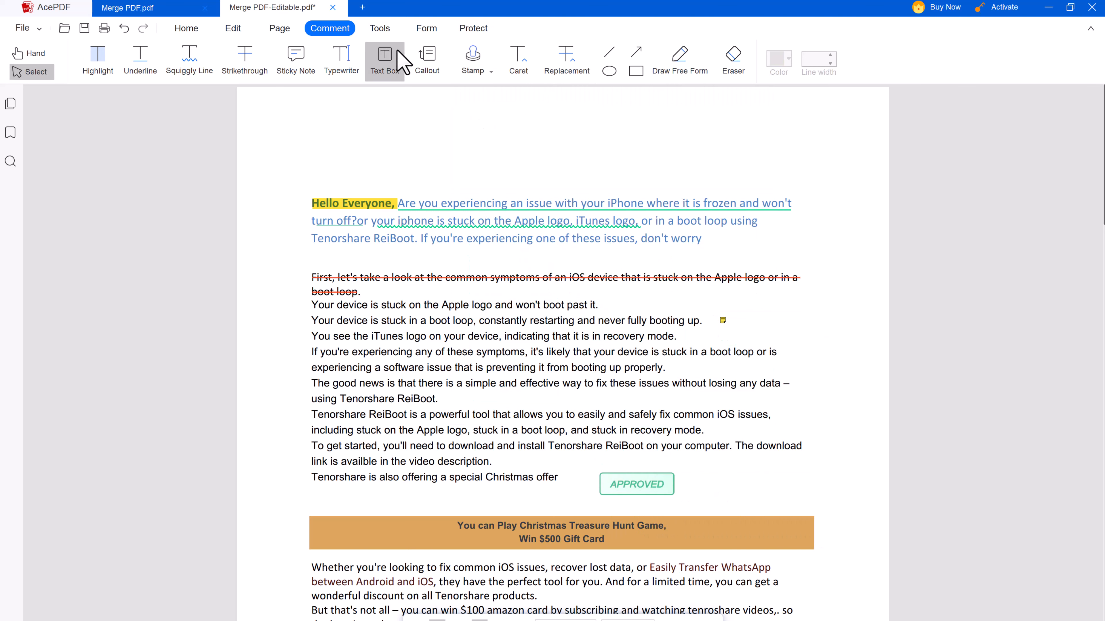
{"action": "left_click", "coordinate": [379, 28]}
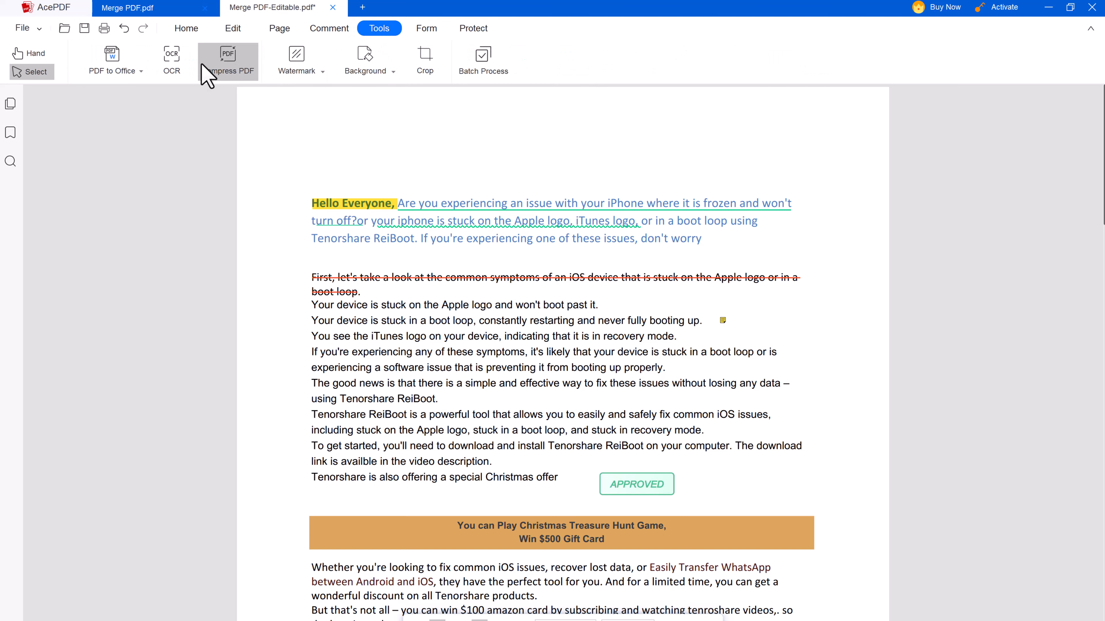
Save as PDF-Editable and compress at Prefer quality into PDF-Editable_Compress in Documents\AcePDF
{"action": "left_click", "coordinate": [238, 68]}
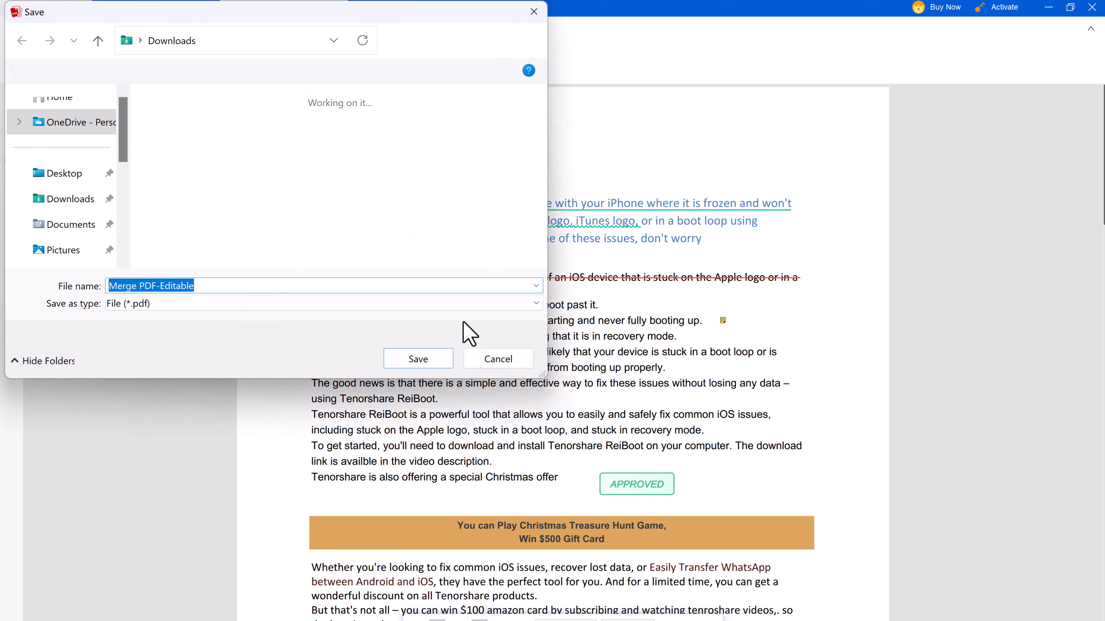
{"action": "left_click_drag", "start_coordinate": [138, 286], "coordinate": [62, 291]}
{"action": "key", "text": "BackSpace"}
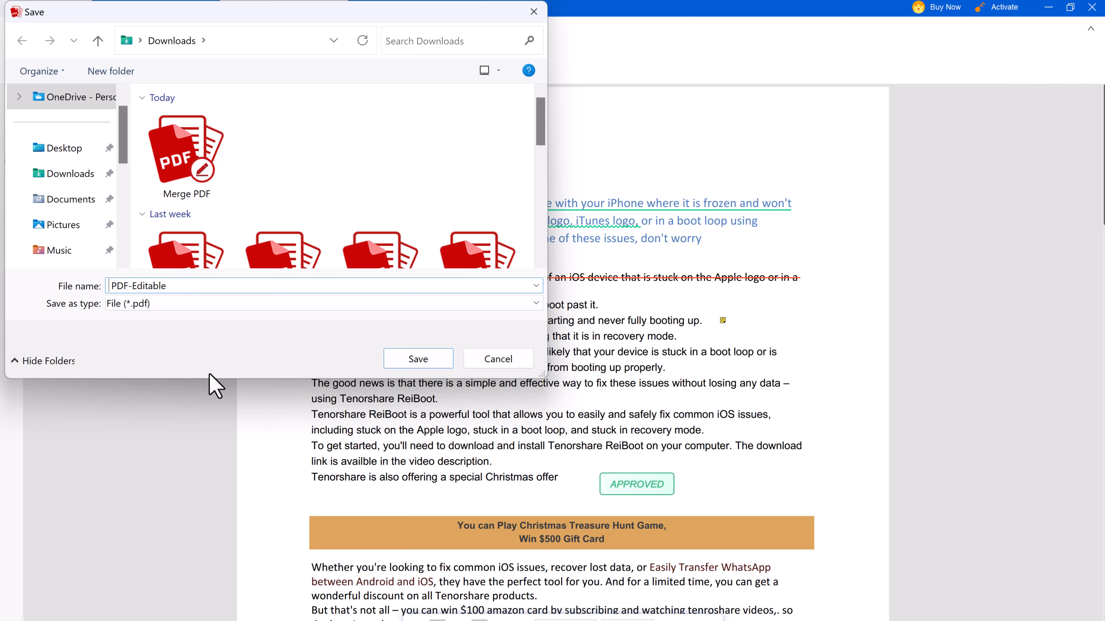
{"action": "left_click", "coordinate": [420, 359]}
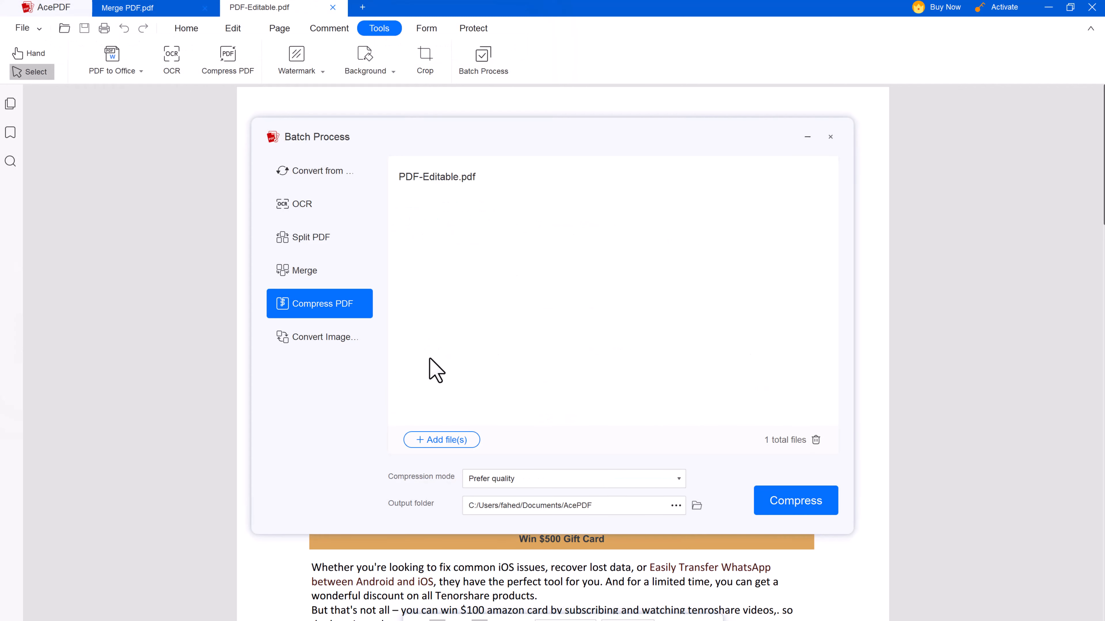
{"action": "left_click", "coordinate": [781, 509]}
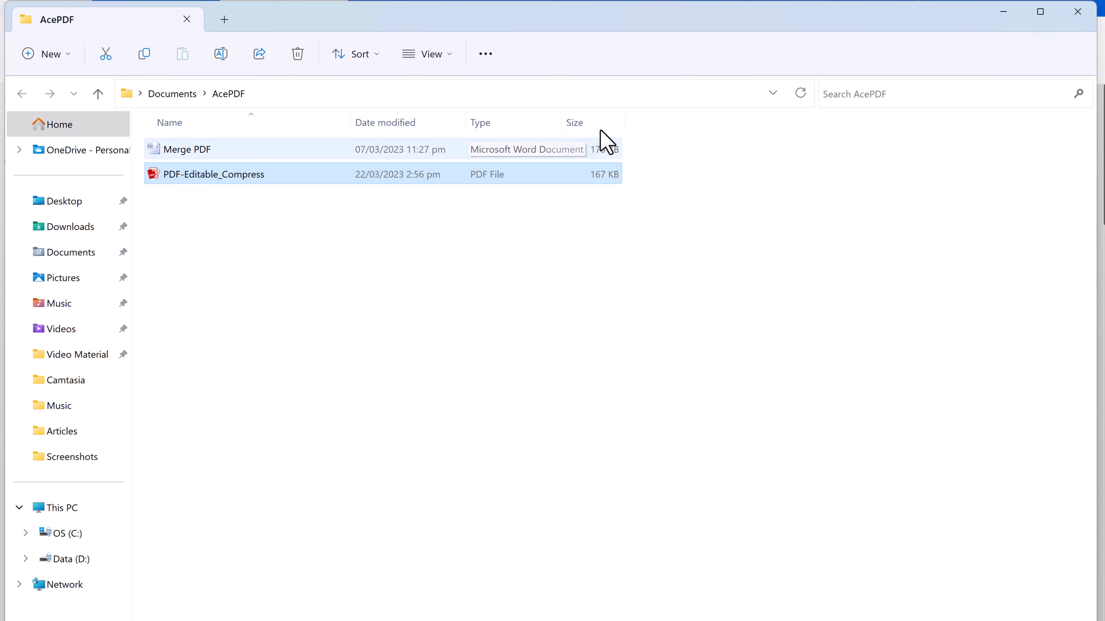
{"action": "left_click", "coordinate": [1003, 12]}
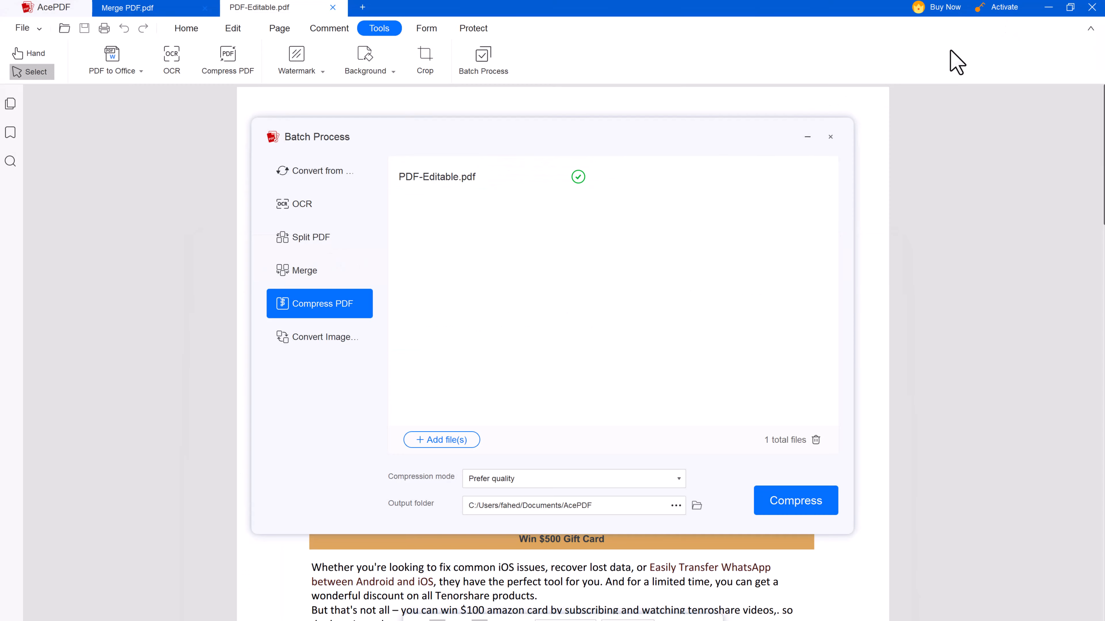
Close the Batch Process window, browse the Form and Protect tools, and return to Home
{"action": "left_click", "coordinate": [829, 138]}
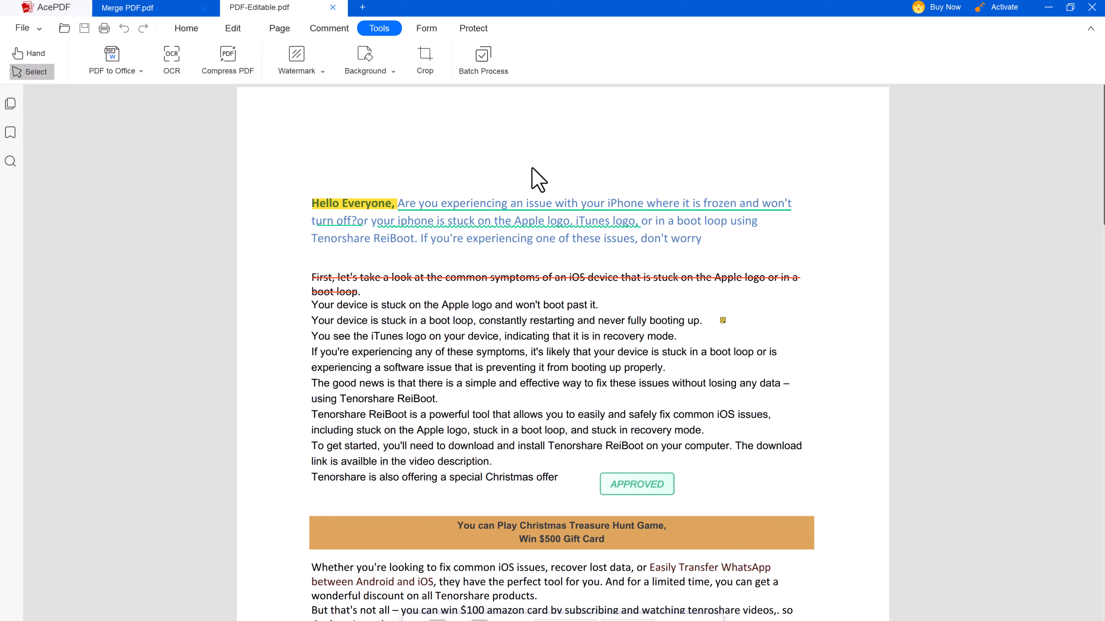
{"action": "left_click", "coordinate": [430, 31]}
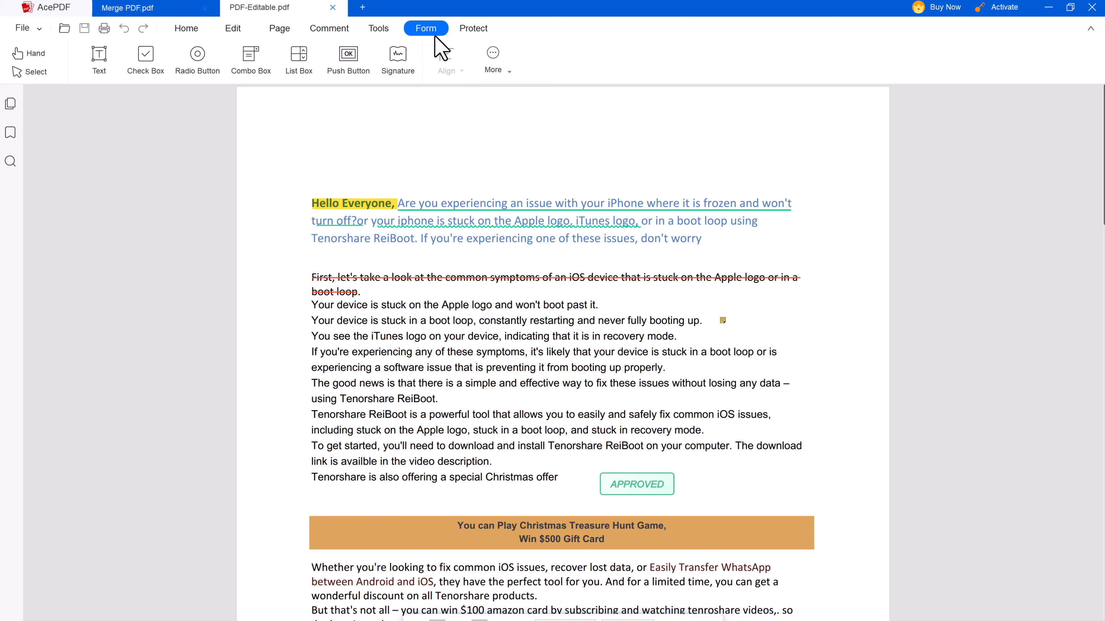
{"action": "left_click", "coordinate": [470, 30]}
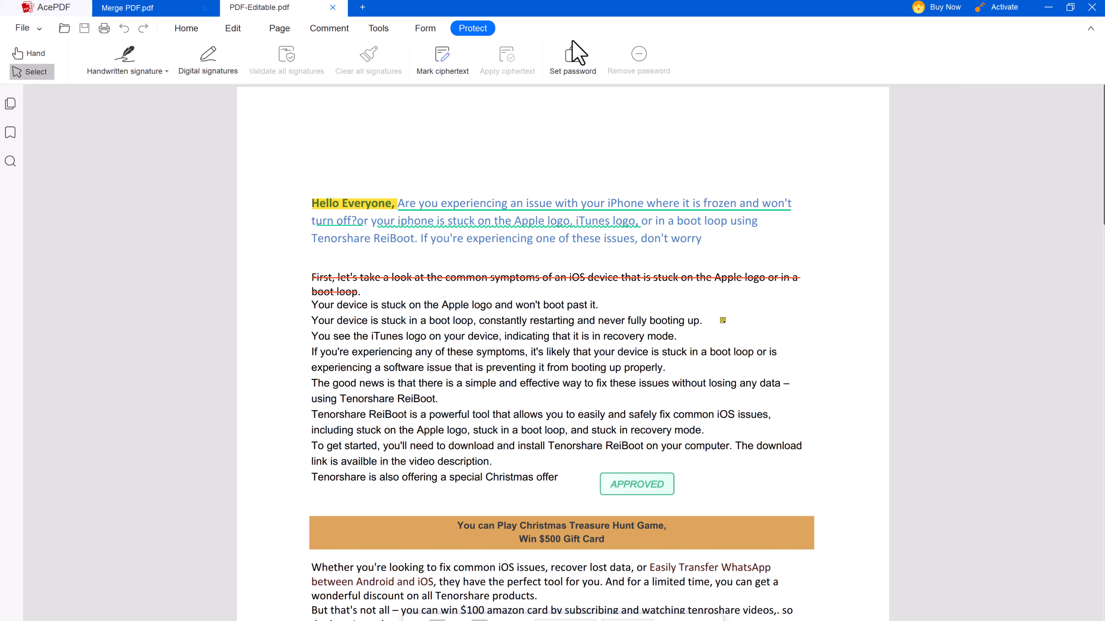
{"action": "left_click", "coordinate": [185, 29]}
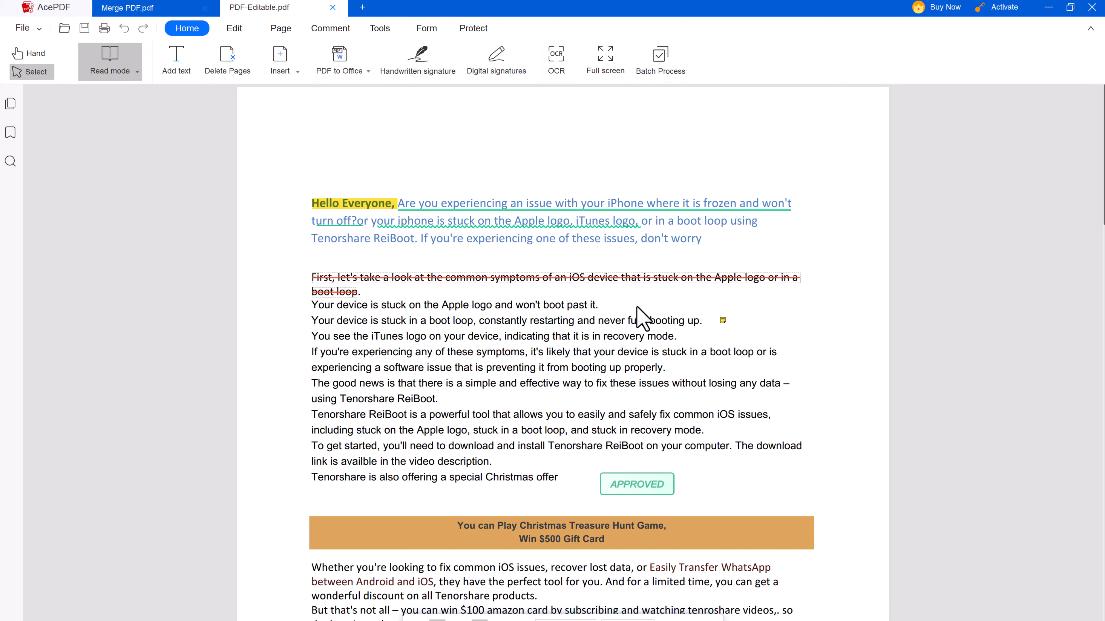